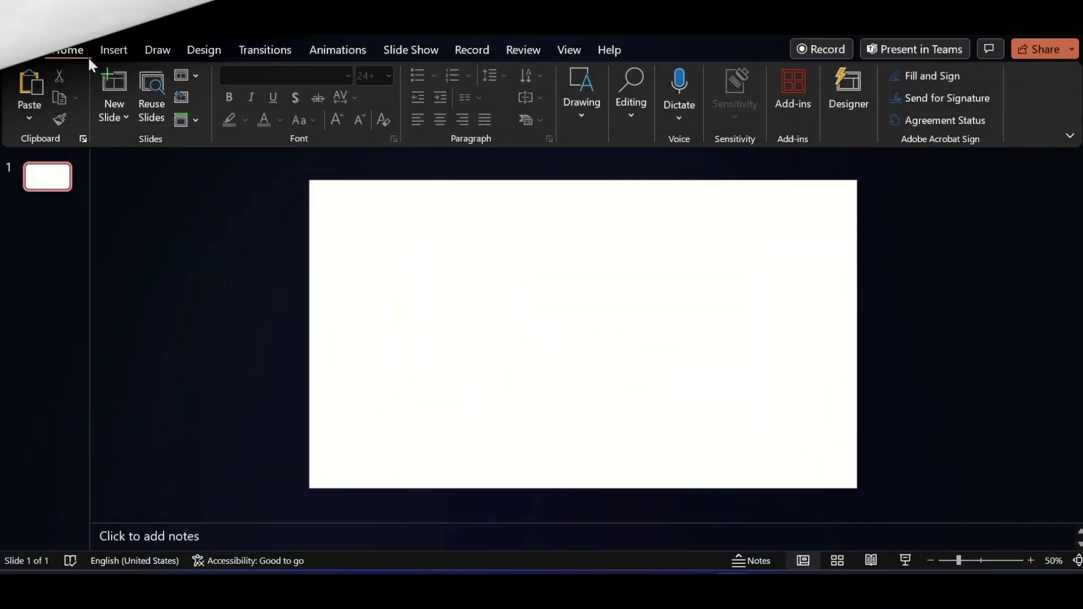
Insert the Nature picture from this device onto the slide
{"action": "left_click", "coordinate": [111, 52]}
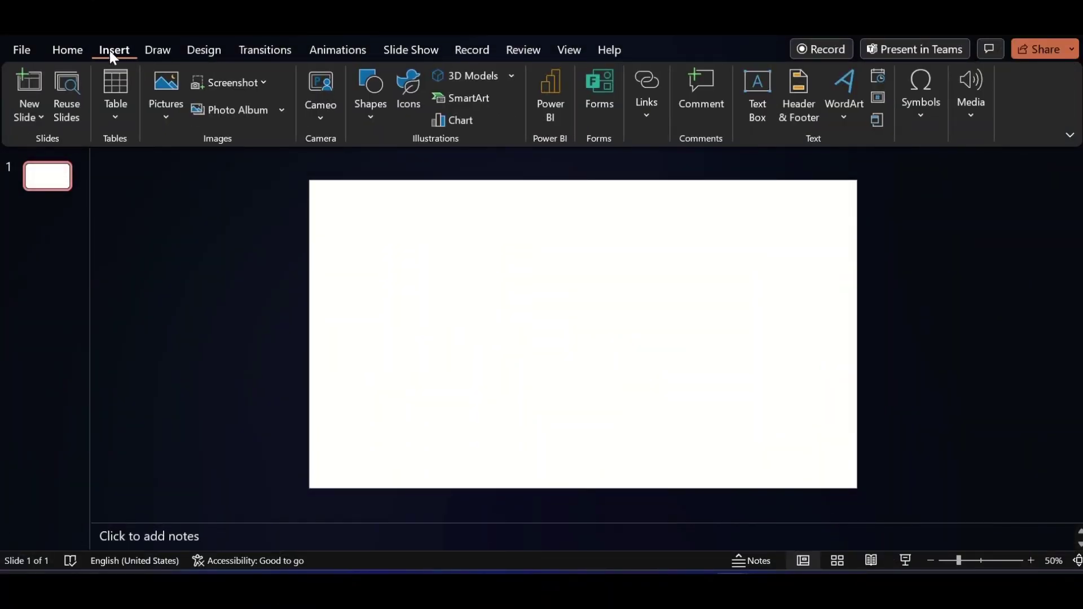
{"action": "left_click", "coordinate": [155, 99]}
{"action": "left_click", "coordinate": [205, 172]}
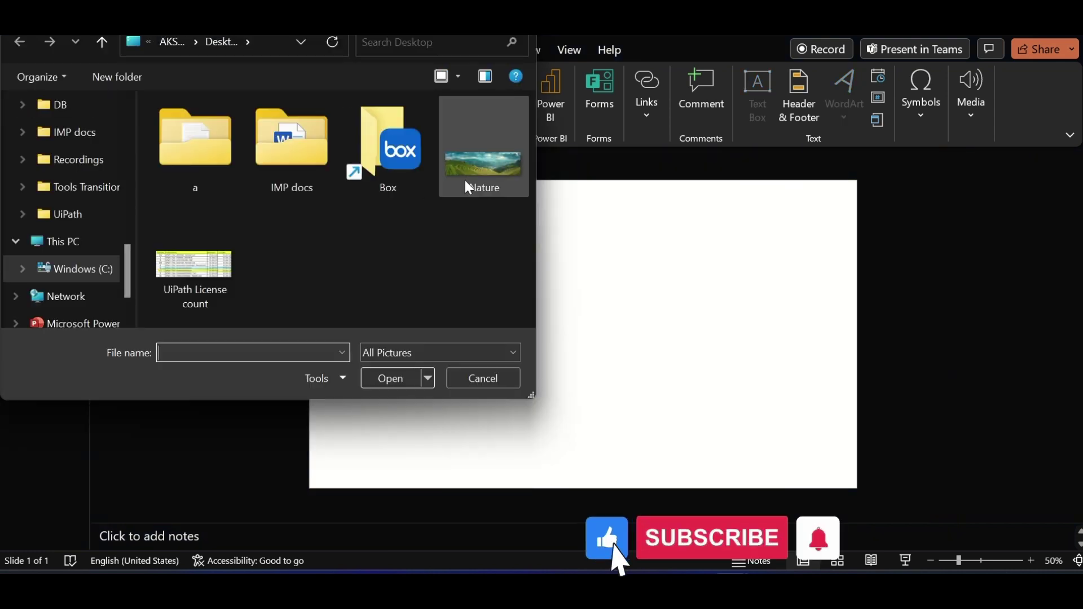
{"action": "left_click", "coordinate": [468, 179]}
{"action": "left_click", "coordinate": [393, 376]}
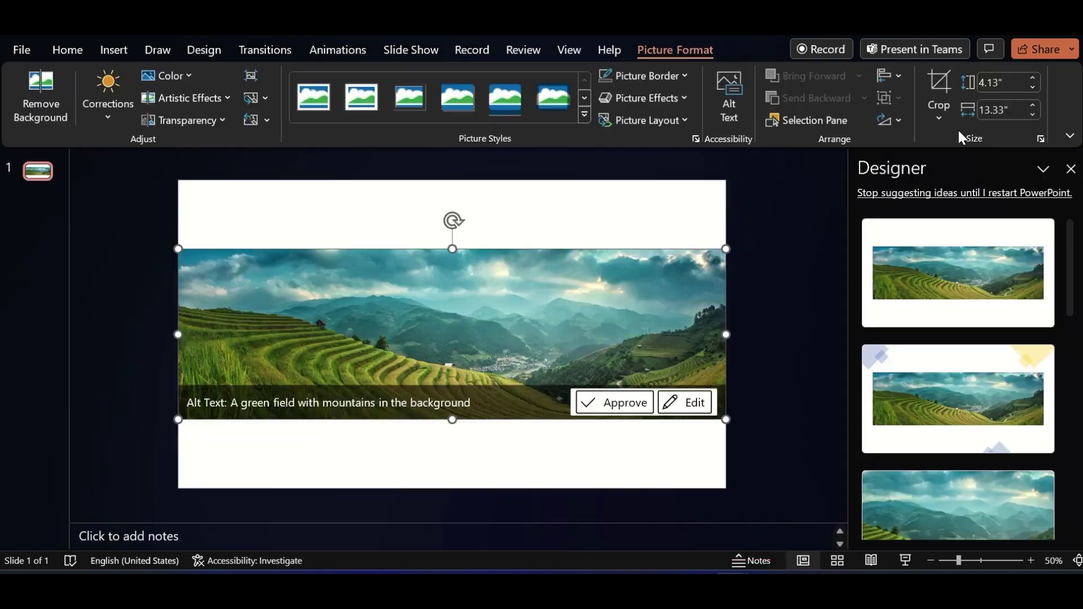
Crop off the photo's top strip, move it to the top edge, and widen it past the slide
{"action": "left_click_drag", "start_coordinate": [452, 249], "coordinate": [451, 300]}
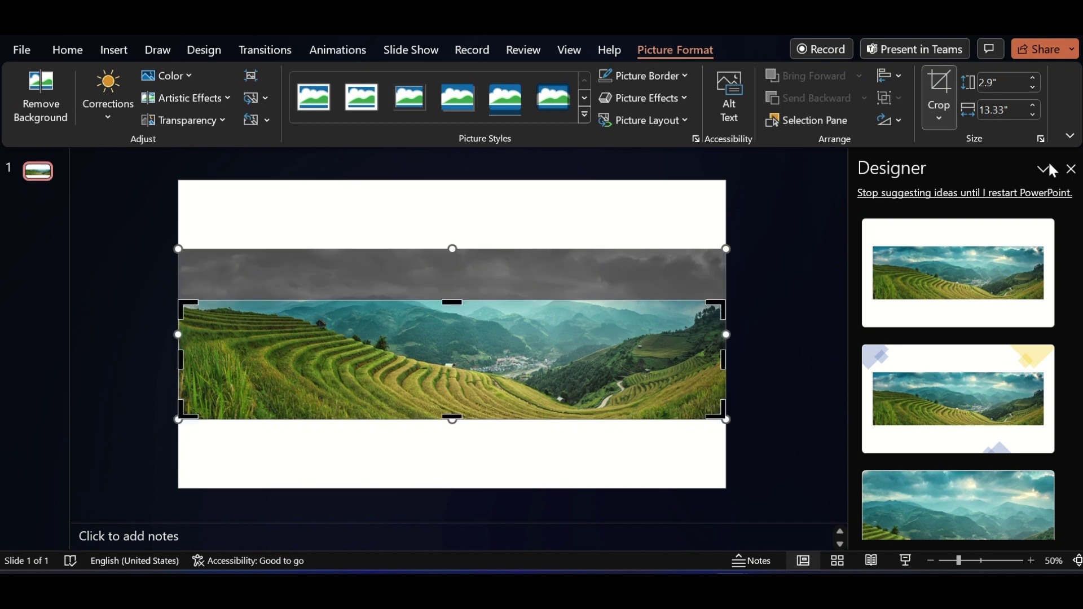
{"action": "left_click", "coordinate": [1071, 170]}
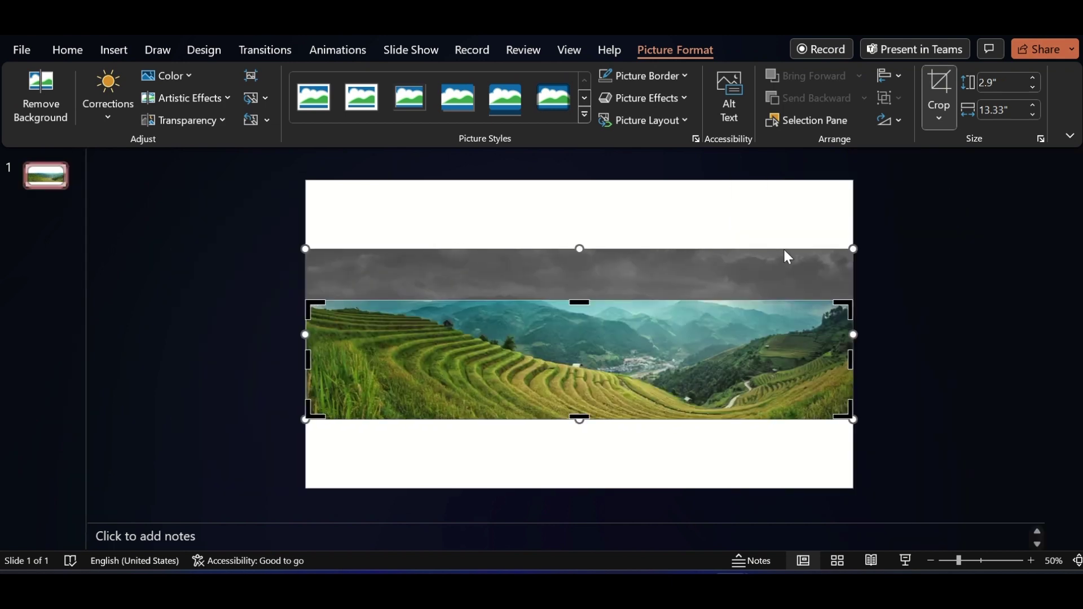
{"action": "left_click", "coordinate": [906, 311]}
{"action": "left_click_drag", "start_coordinate": [522, 358], "coordinate": [522, 248]}
{"action": "scroll", "coordinate": [595, 451], "scroll_direction": "down", "scroll_amount": 2}
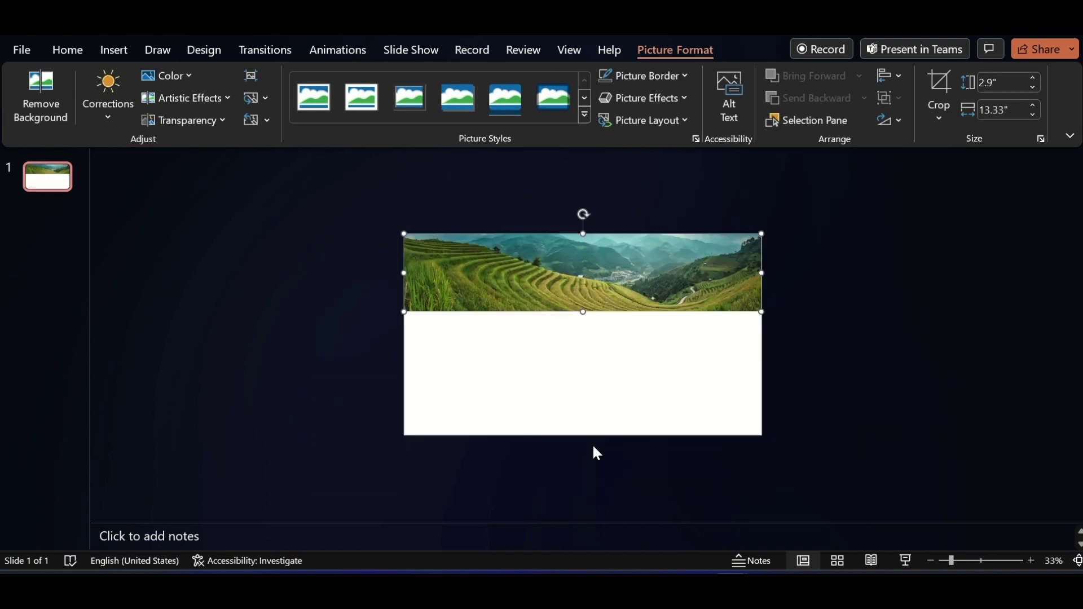
{"action": "scroll", "coordinate": [595, 452], "scroll_direction": "down", "scroll_amount": 1}
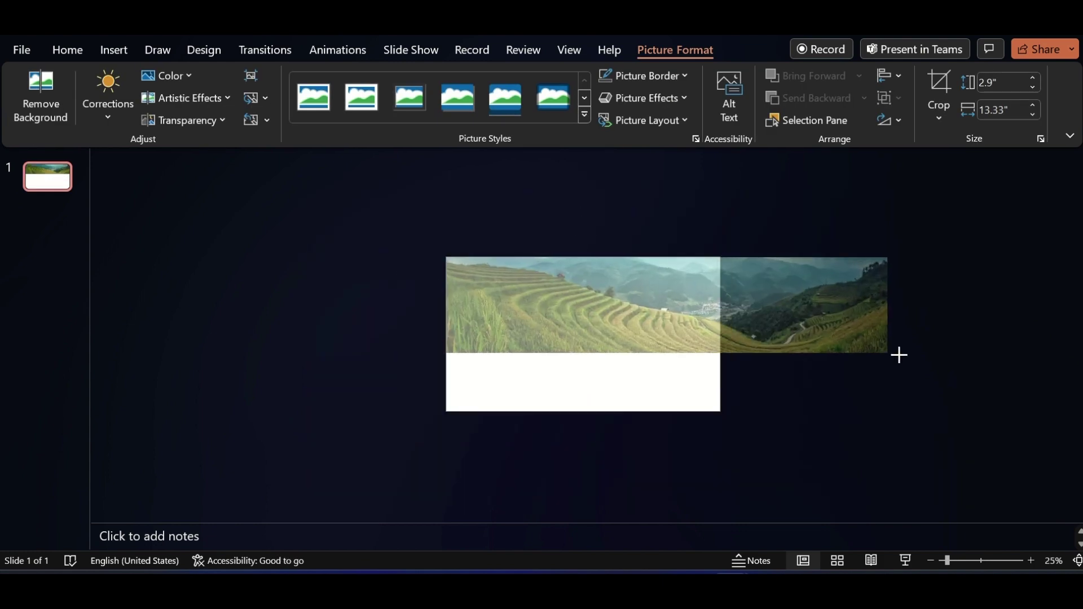
{"action": "left_click_drag", "start_coordinate": [720, 317], "coordinate": [961, 369]}
Draw a rectangle beneath the photo spanning its full width
{"action": "left_click", "coordinate": [113, 53]}
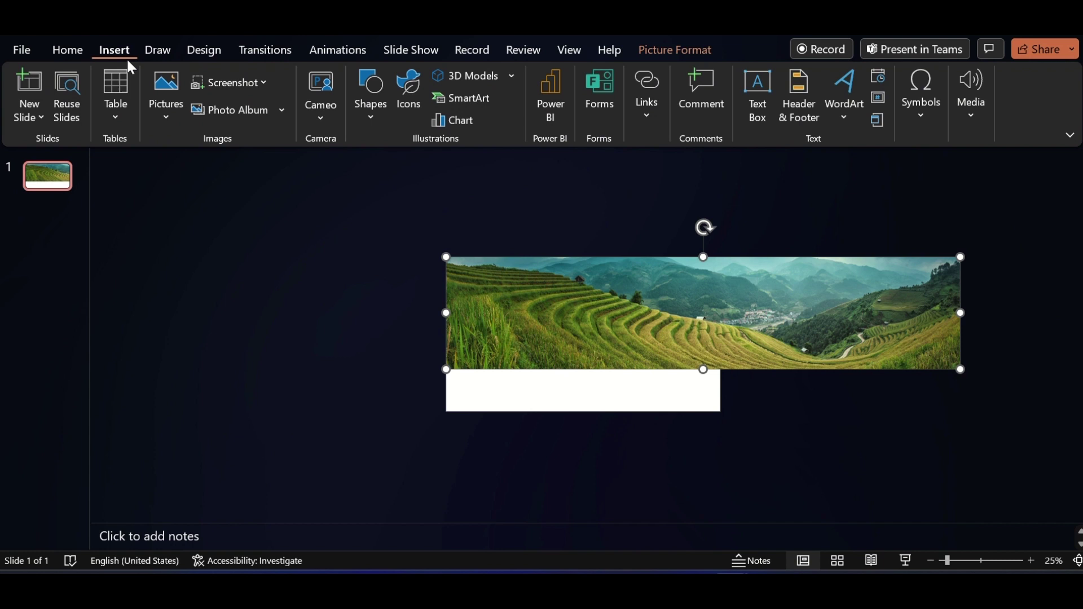
{"action": "left_click", "coordinate": [374, 112]}
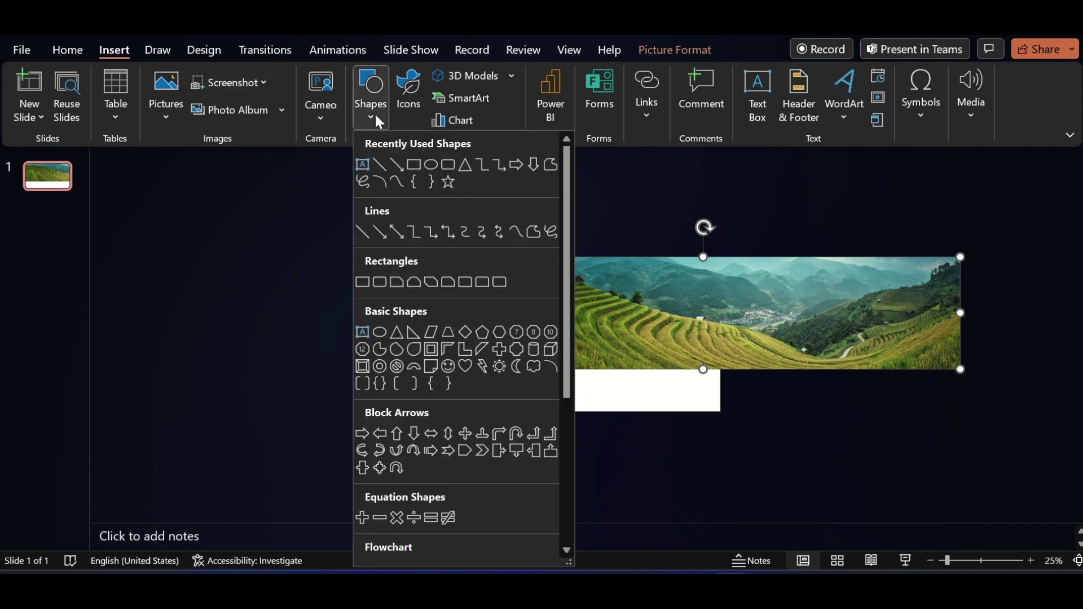
{"action": "left_click", "coordinate": [413, 164]}
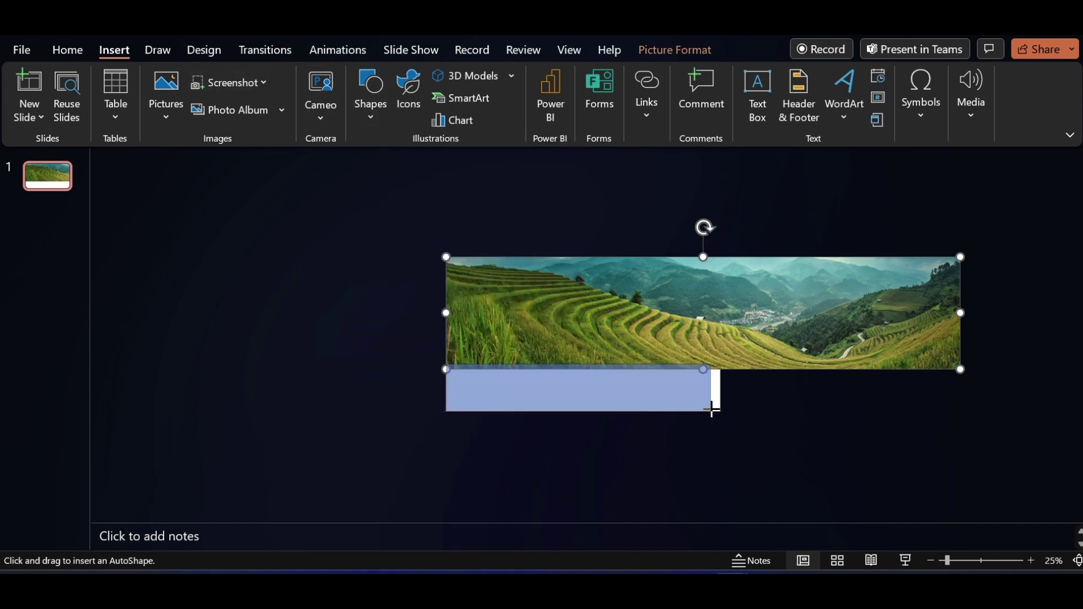
{"action": "left_click_drag", "start_coordinate": [478, 375], "coordinate": [962, 414]}
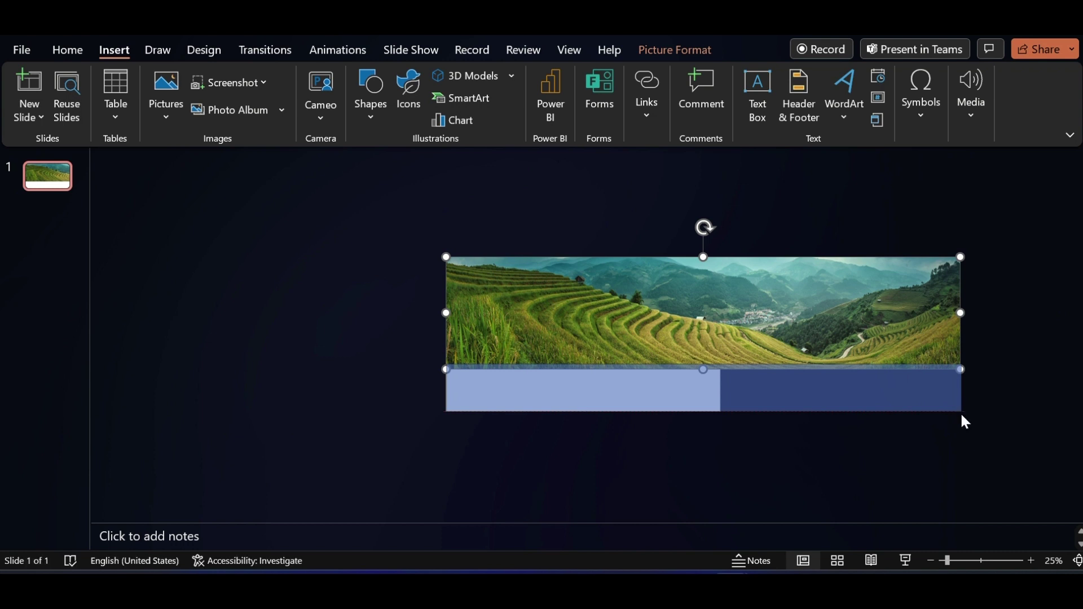
Give the band no outline and a dark gray fill
{"action": "left_click", "coordinate": [414, 101]}
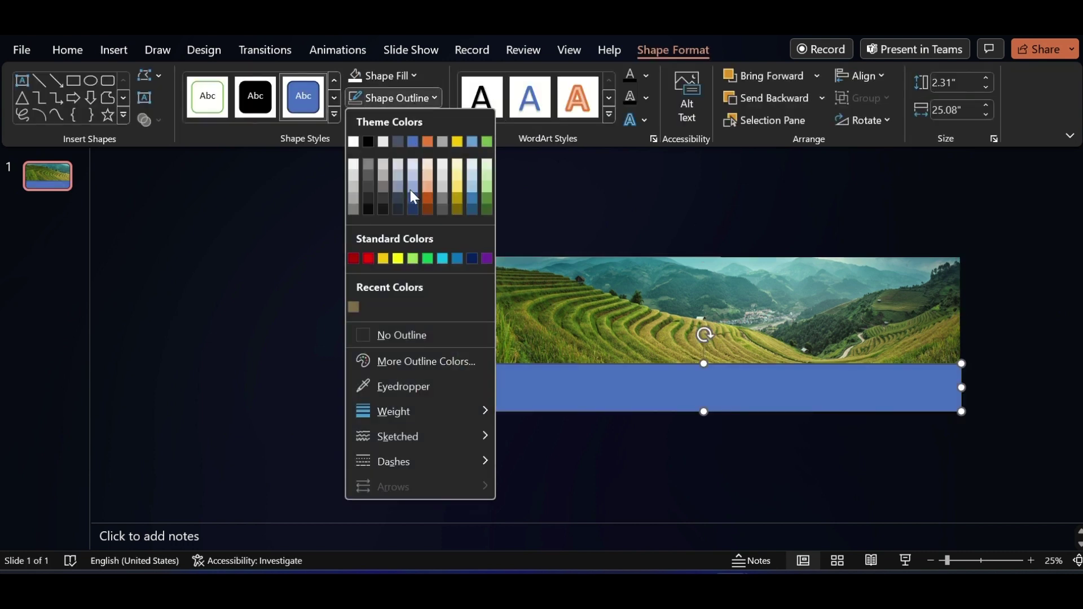
{"action": "left_click", "coordinate": [388, 332]}
{"action": "left_click", "coordinate": [395, 77]}
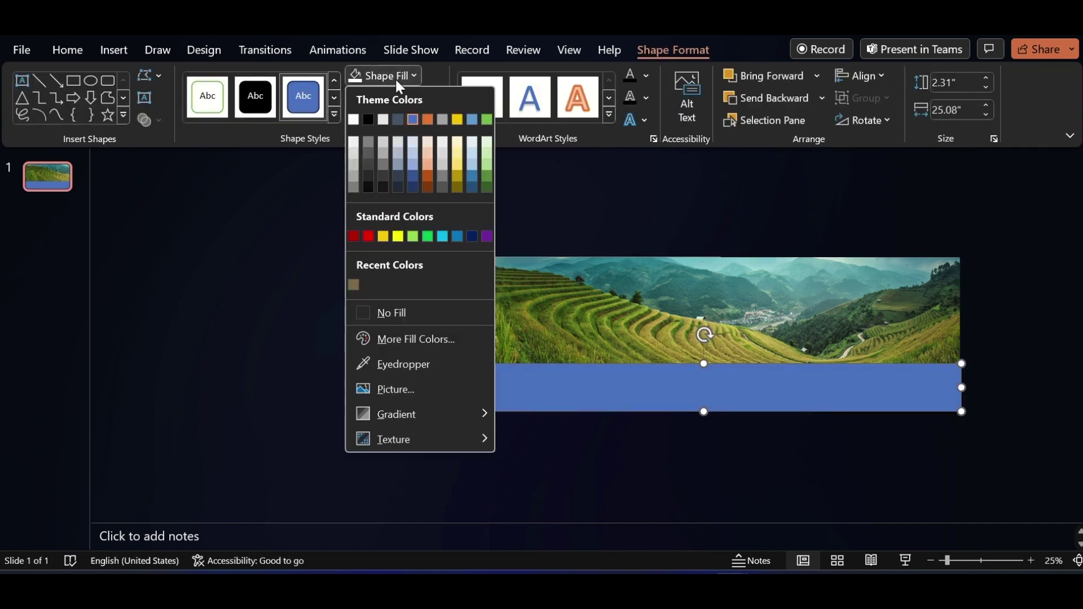
{"action": "left_click", "coordinate": [370, 176]}
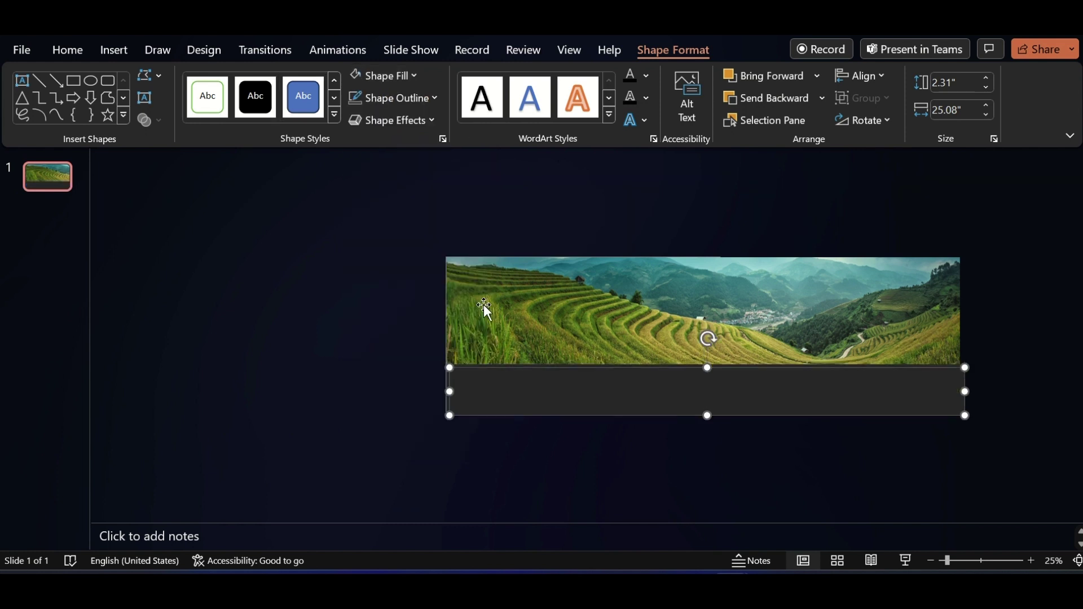
{"action": "left_click", "coordinate": [401, 75]}
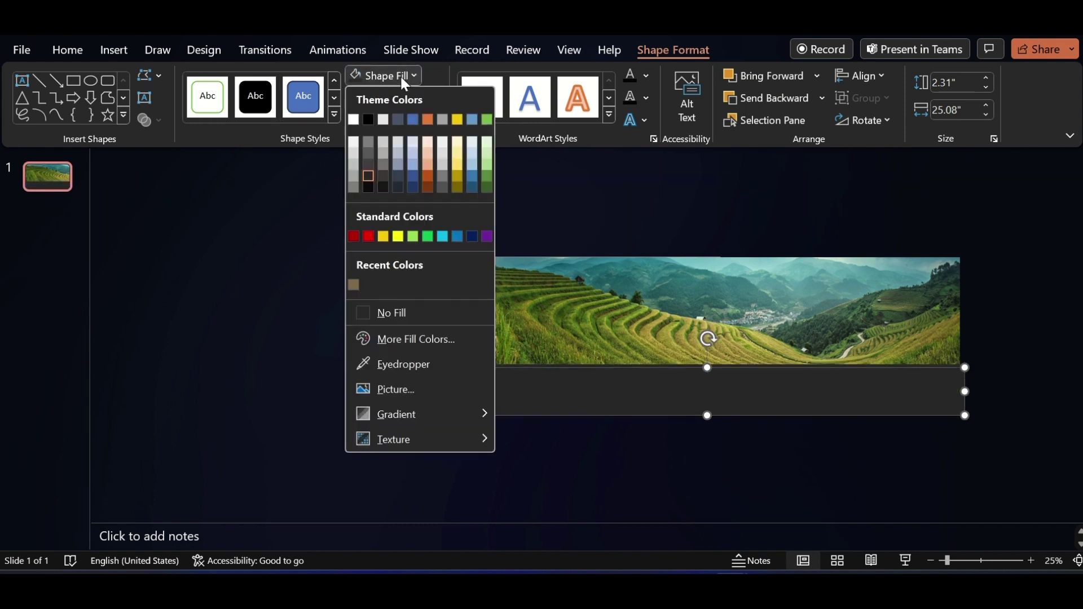
Make a short white stripe and repeat it evenly along the dark band
{"action": "left_click", "coordinate": [354, 119]}
{"action": "left_click_drag", "start_coordinate": [965, 417], "coordinate": [518, 398]}
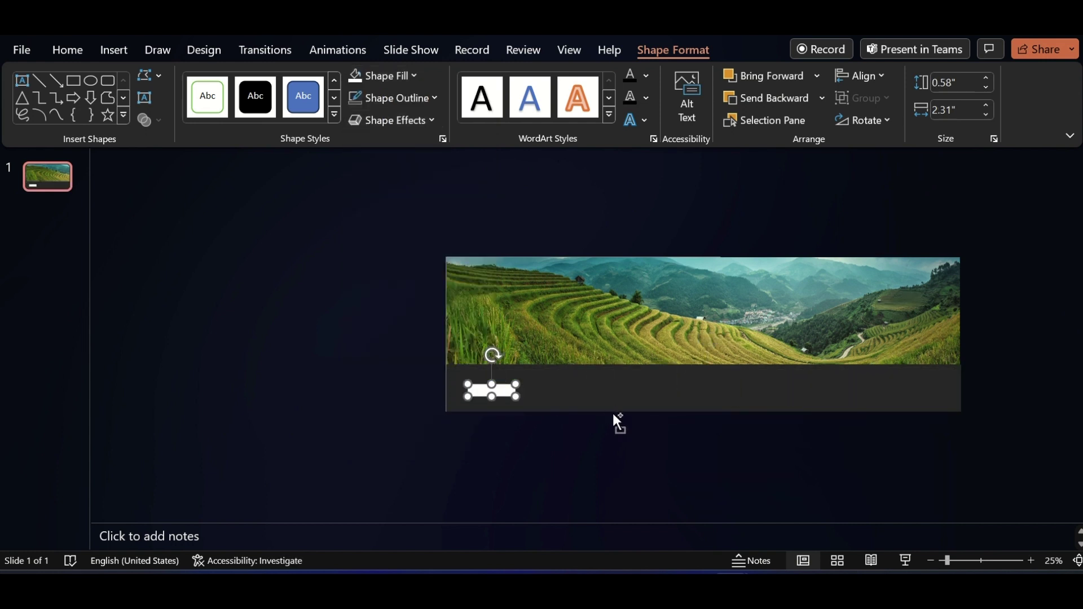
{"action": "mouse_move", "coordinate": [498, 391]}
{"action": "left_mouse_down", "text": "ctrl"}
{"action": "mouse_move", "coordinate": [520, 413]}
{"action": "mouse_move", "coordinate": [574, 394]}
{"action": "left_mouse_up", "text": "ctrl"}
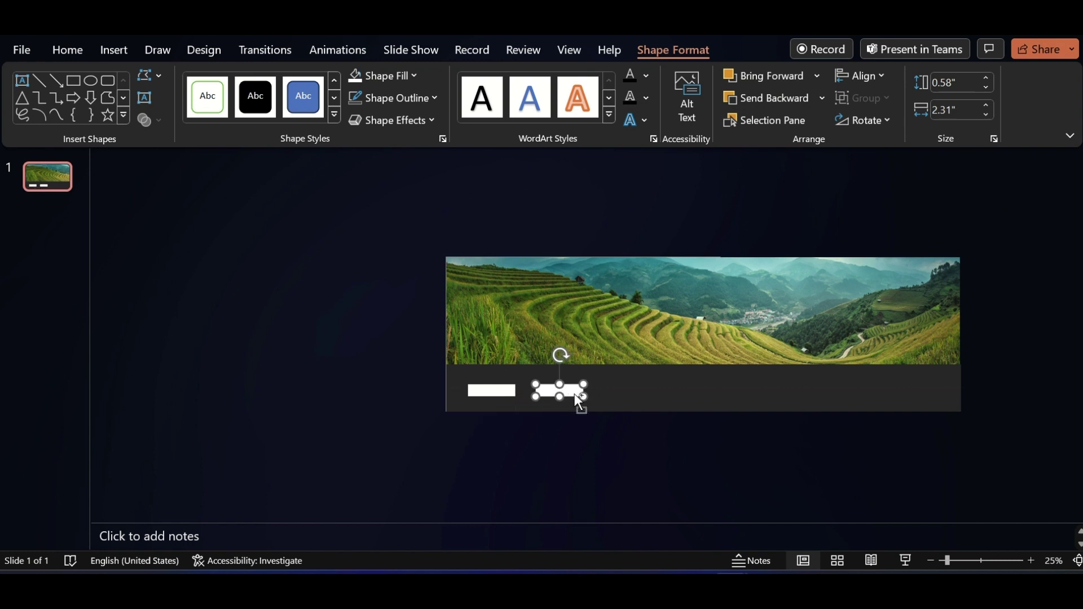
{"action": "key", "text": "ctrl+d"}
{"action": "key", "text": "ctrl+d"}
{"action": "key", "text": "ctrl+d"}
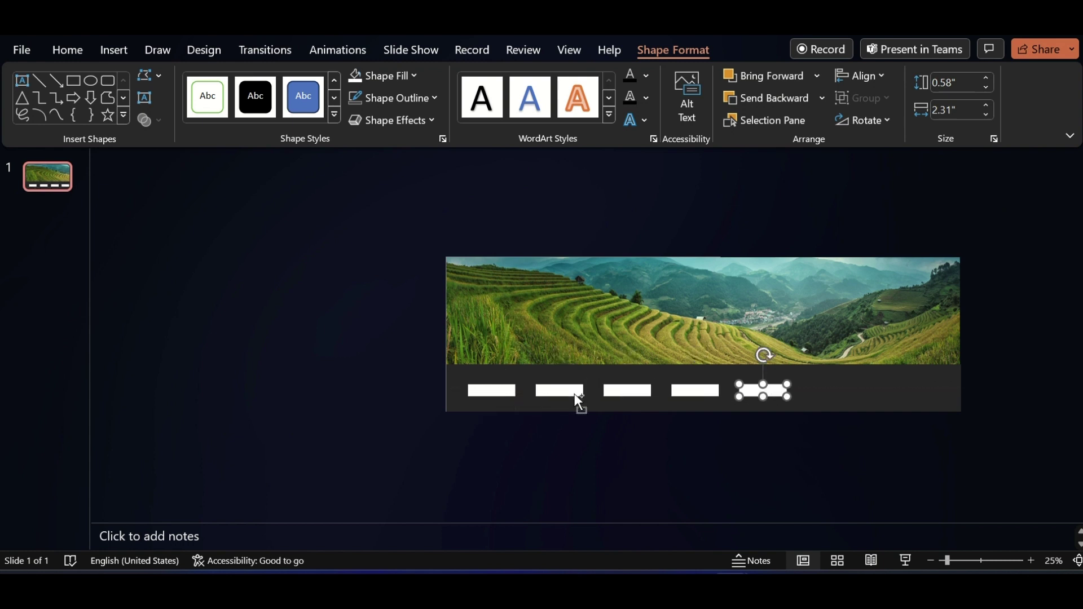
{"action": "key", "text": "ctrl+d"}
{"action": "key", "text": "ctrl+d"}
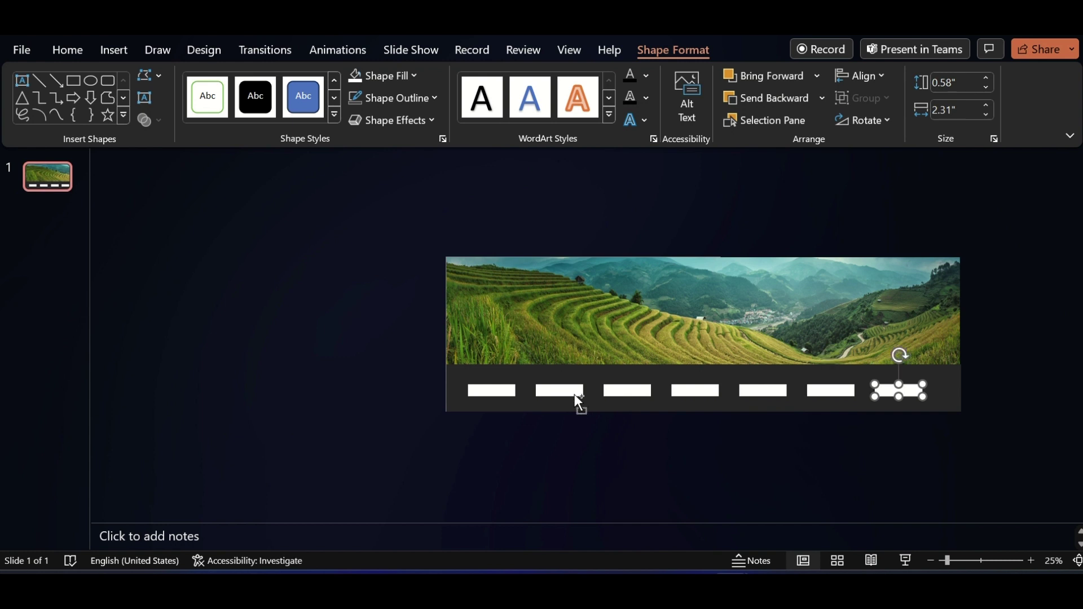
Select everything on the slide and group it into one object
{"action": "key", "text": "ctrl+a"}
{"action": "right_click", "coordinate": [603, 330]}
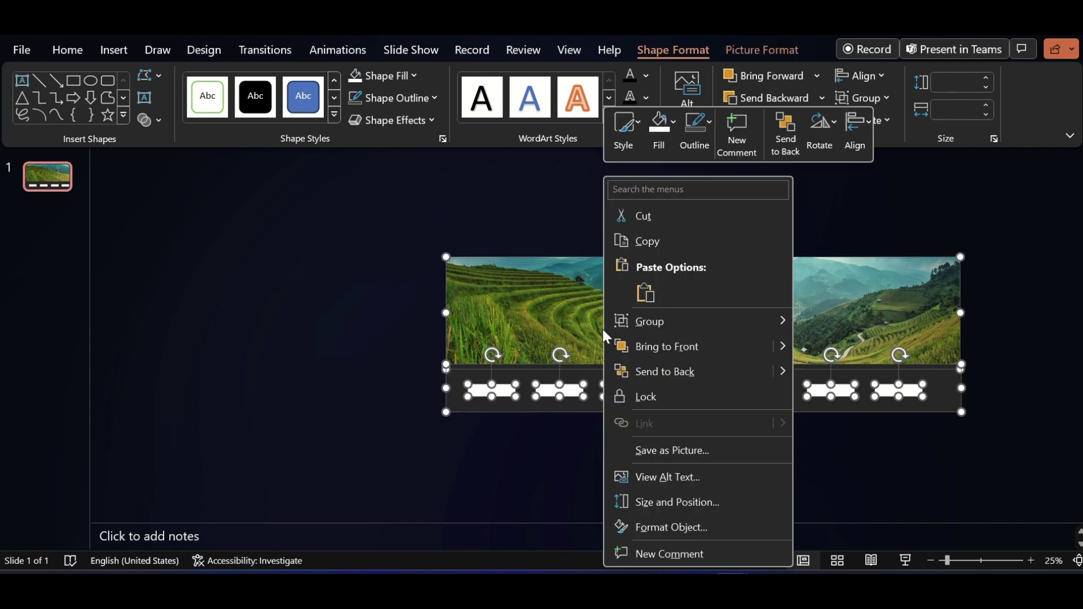
{"action": "mouse_move", "coordinate": [649, 320]}
{"action": "left_click", "coordinate": [829, 320]}
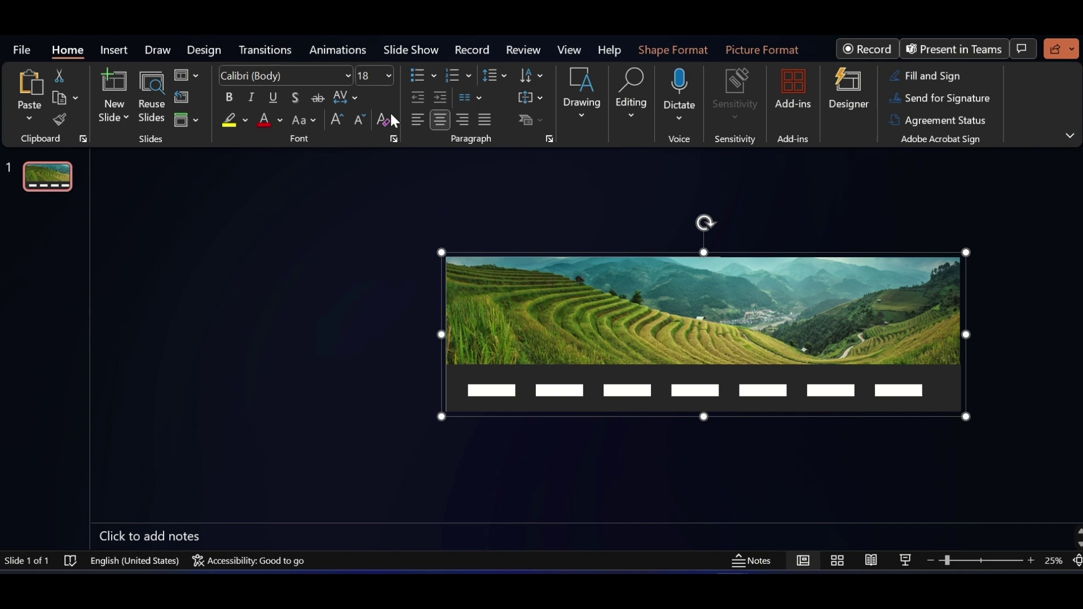
Give the group a leftward straight-line motion path lasting 30 seconds
{"action": "left_click", "coordinate": [354, 49]}
{"action": "left_click", "coordinate": [564, 114]}
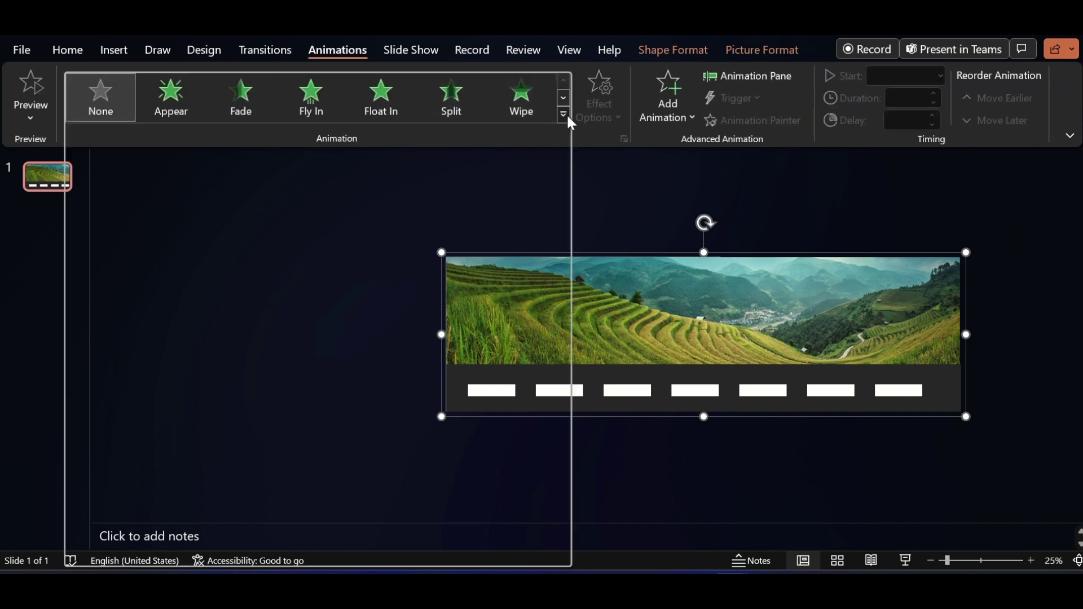
{"action": "scroll", "coordinate": [388, 370], "scroll_direction": "down", "scroll_amount": 3}
{"action": "left_click", "coordinate": [98, 411]}
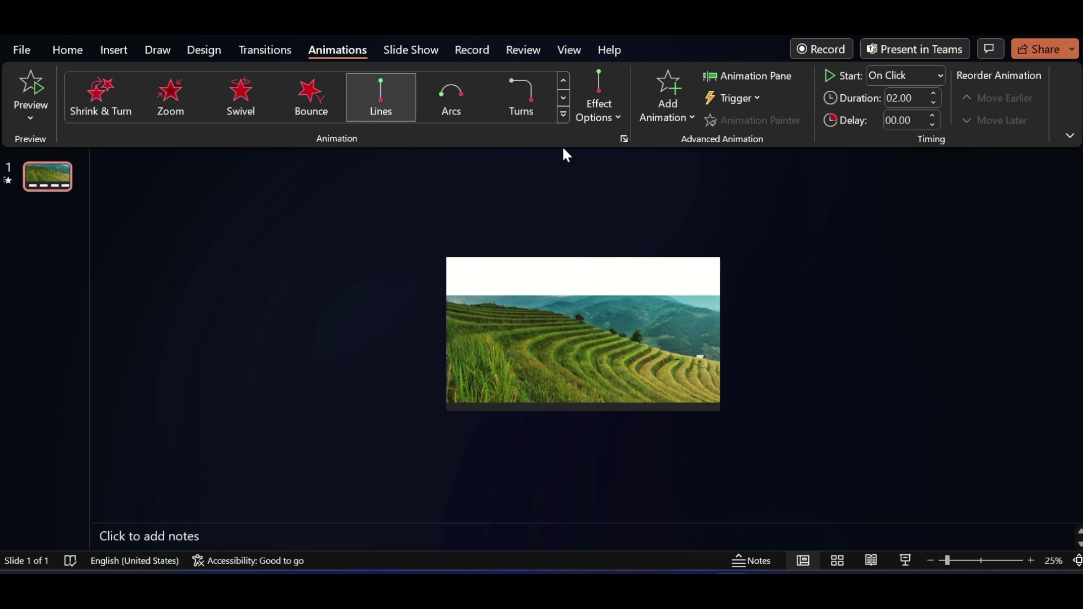
{"action": "left_click", "coordinate": [594, 108]}
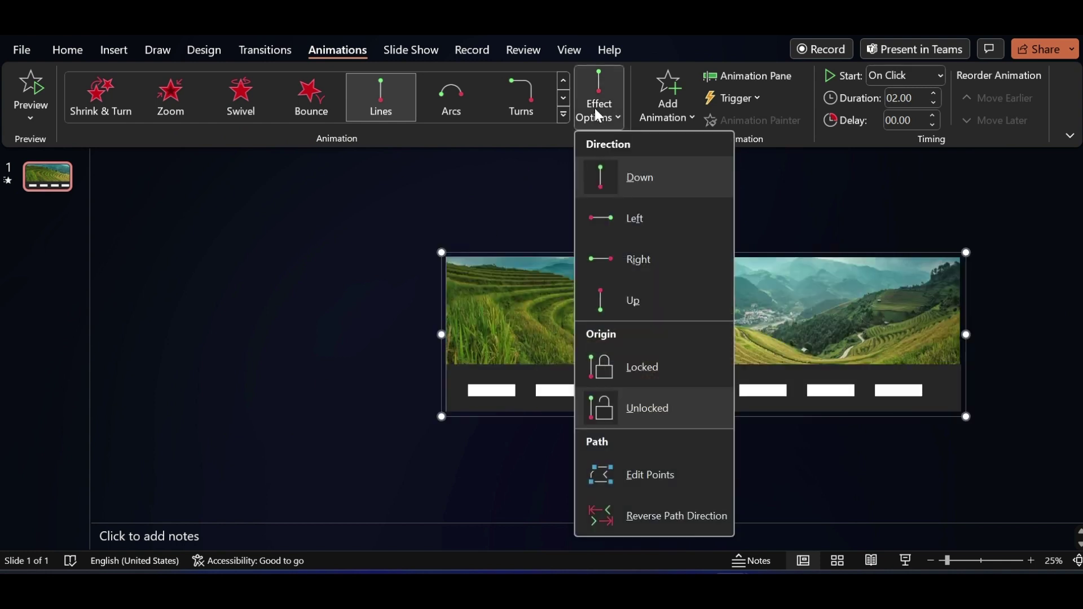
{"action": "left_click", "coordinate": [624, 230]}
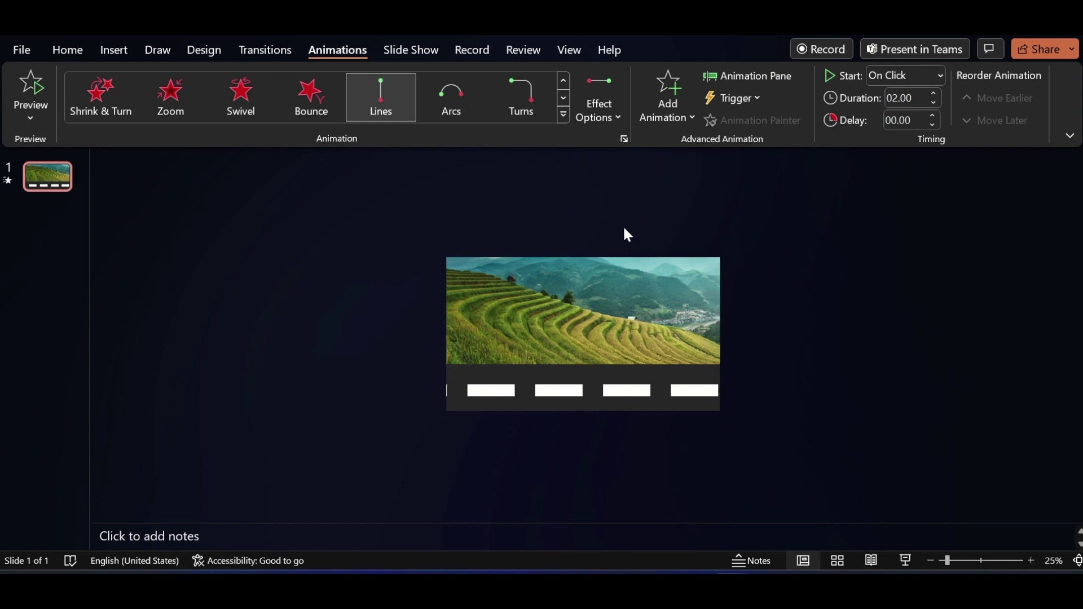
{"action": "left_click", "coordinate": [912, 98]}
{"action": "type", "text": "3"}
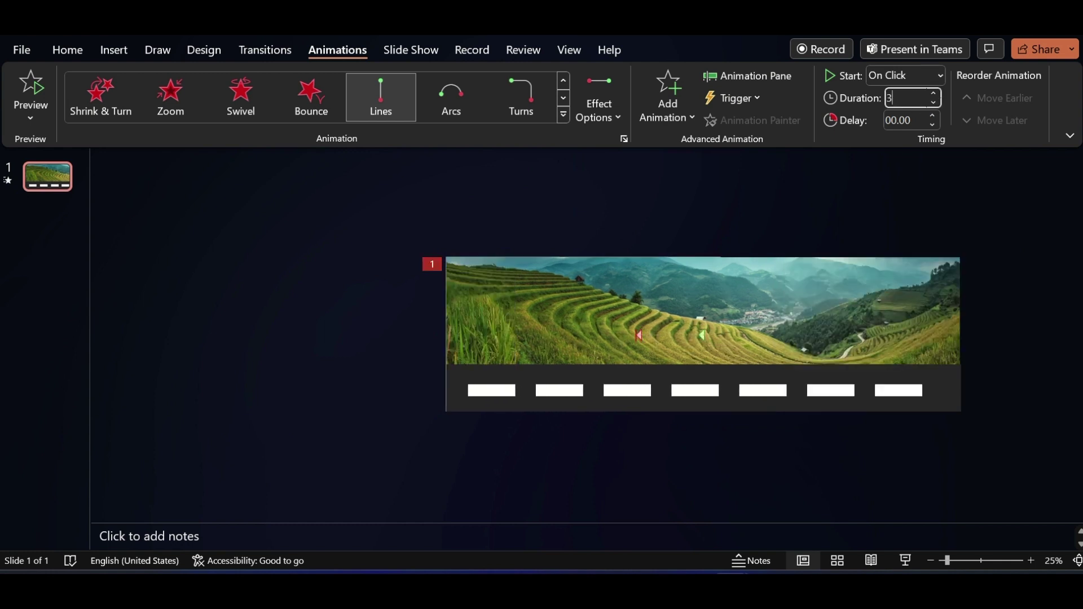
{"action": "key", "text": "Return"}
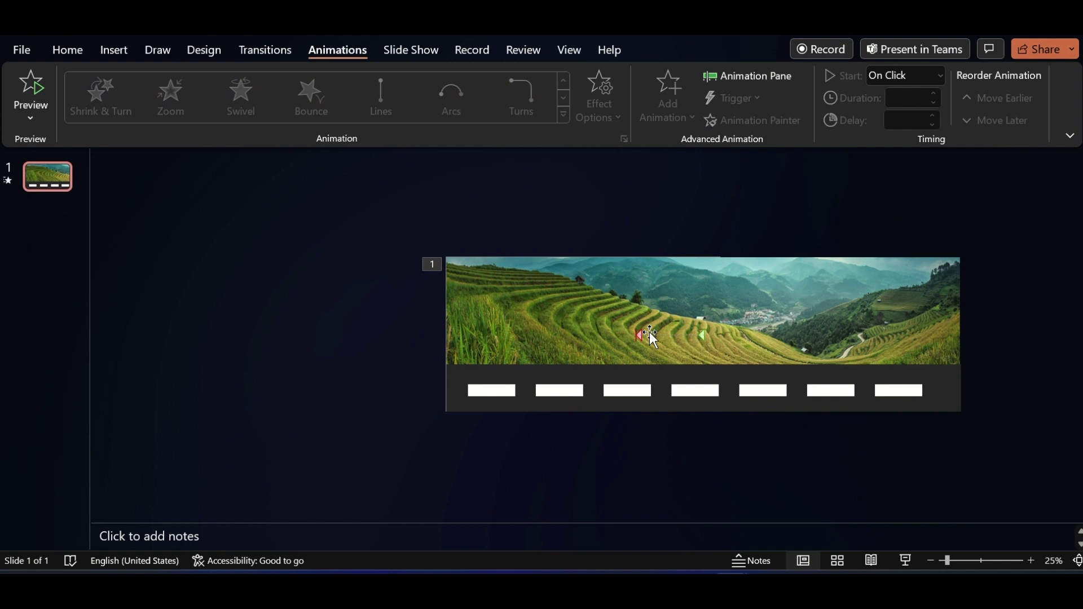
{"action": "left_click_drag", "start_coordinate": [639, 335], "coordinate": [445, 336]}
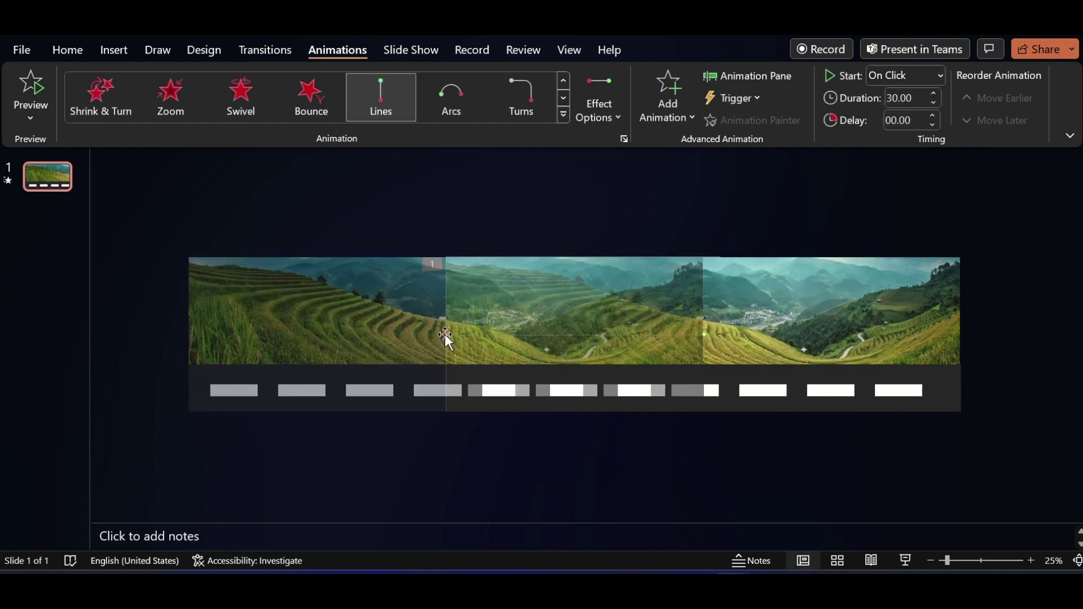
Set the Group 24 animation to repeat until the end of the slide
{"action": "left_click", "coordinate": [766, 76]}
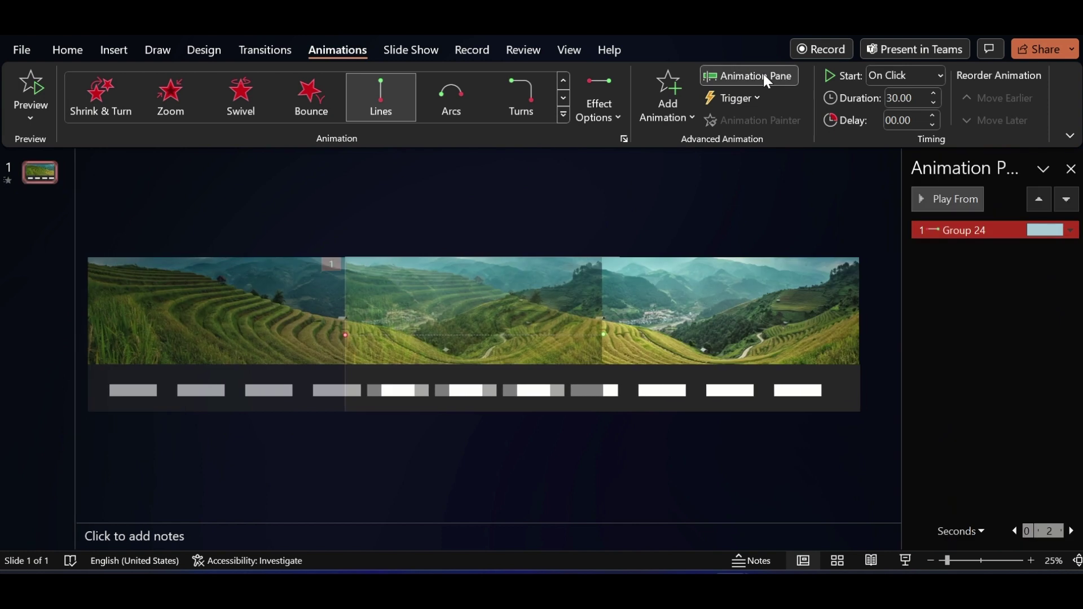
{"action": "left_click", "coordinate": [1070, 231]}
{"action": "left_click", "coordinate": [991, 333]}
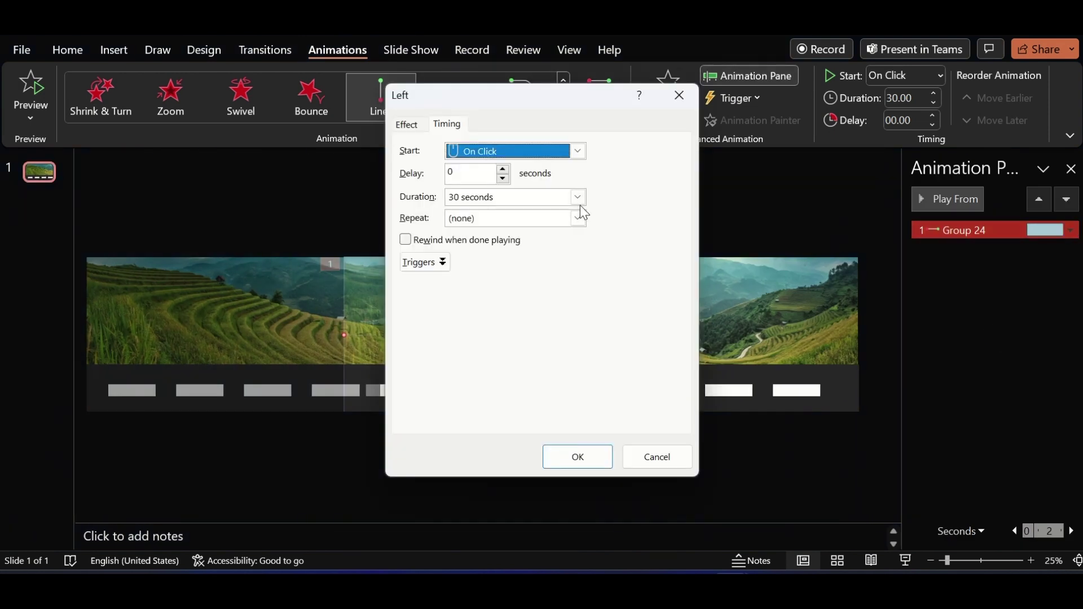
{"action": "left_click", "coordinate": [576, 220]}
{"action": "left_click", "coordinate": [532, 318]}
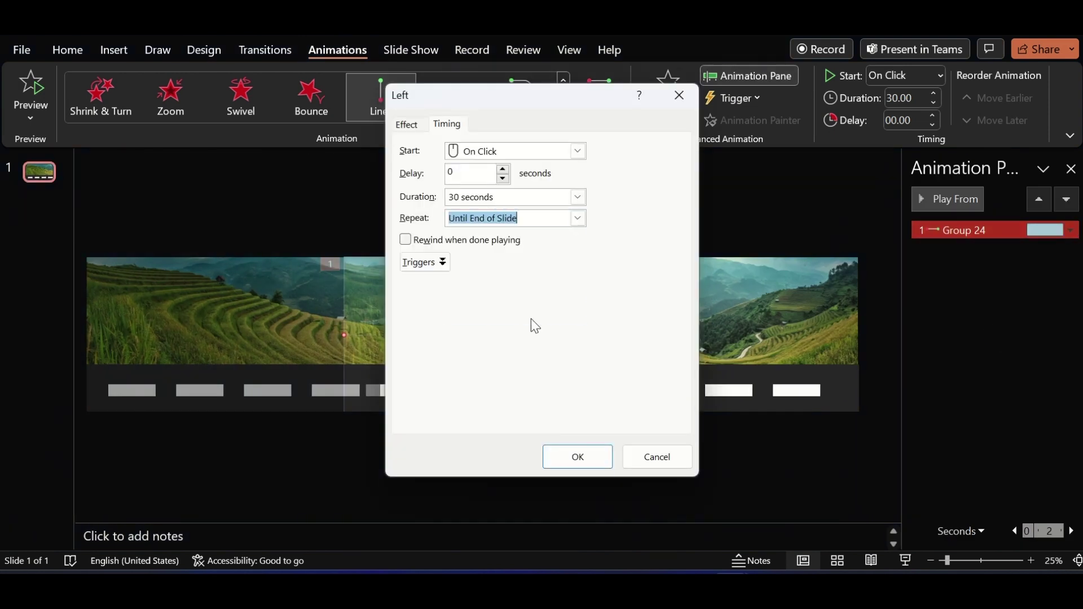
{"action": "left_click", "coordinate": [587, 450]}
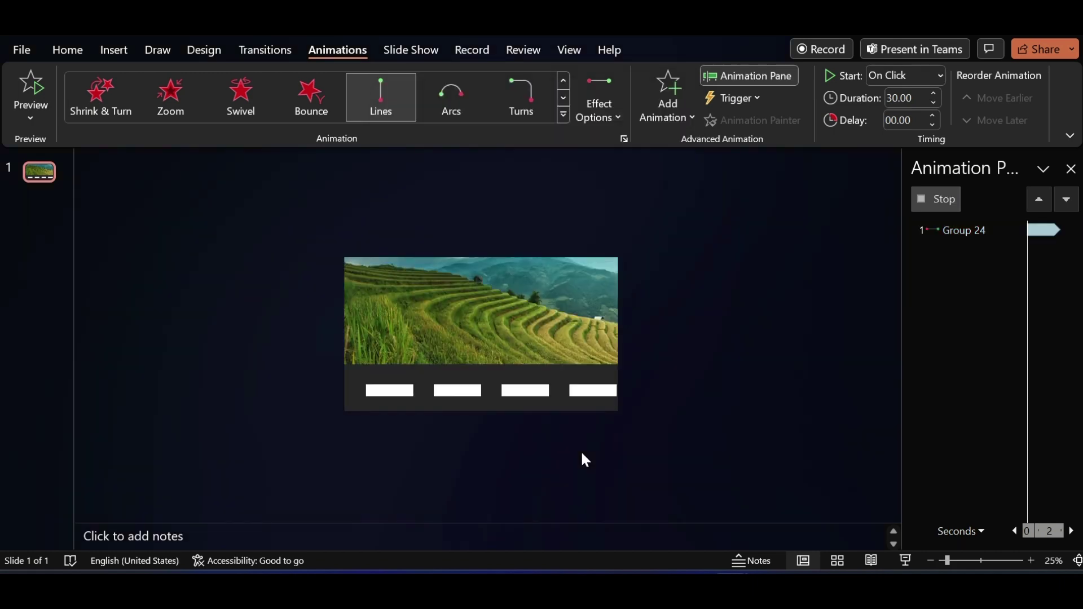
Add a new blank slide and pick the bicycle from the stock illustrations
{"action": "right_click", "coordinate": [30, 171]}
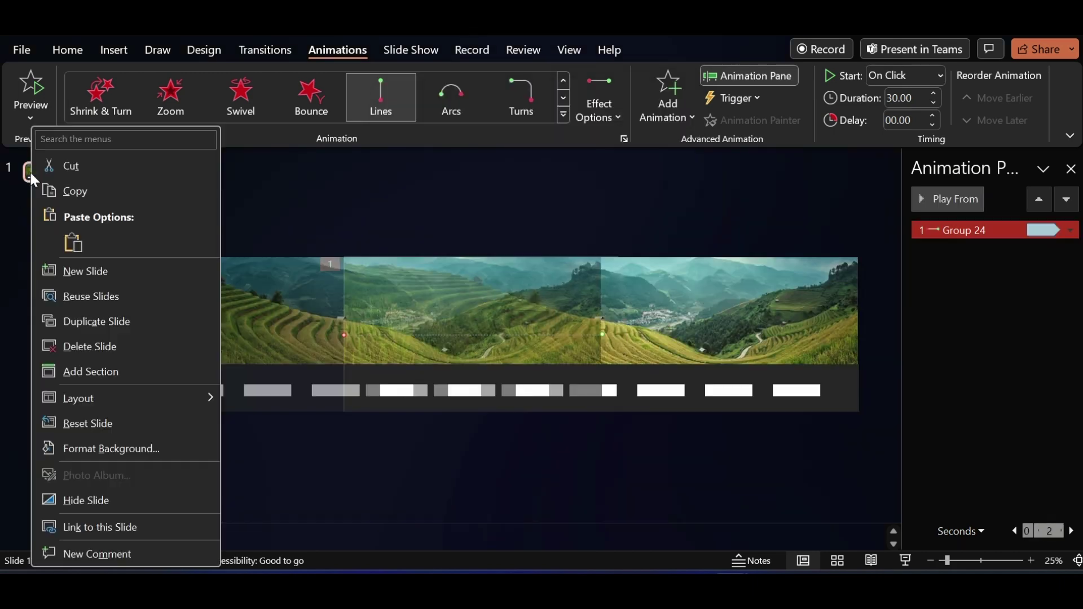
{"action": "left_click", "coordinate": [73, 270]}
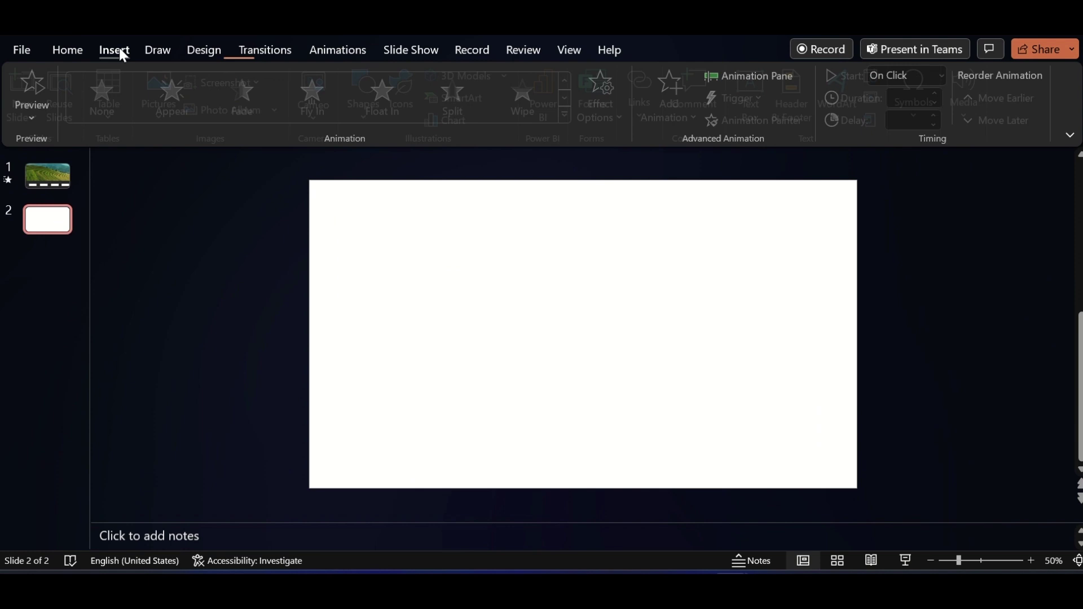
{"action": "left_click", "coordinate": [116, 47]}
{"action": "left_click", "coordinate": [413, 99]}
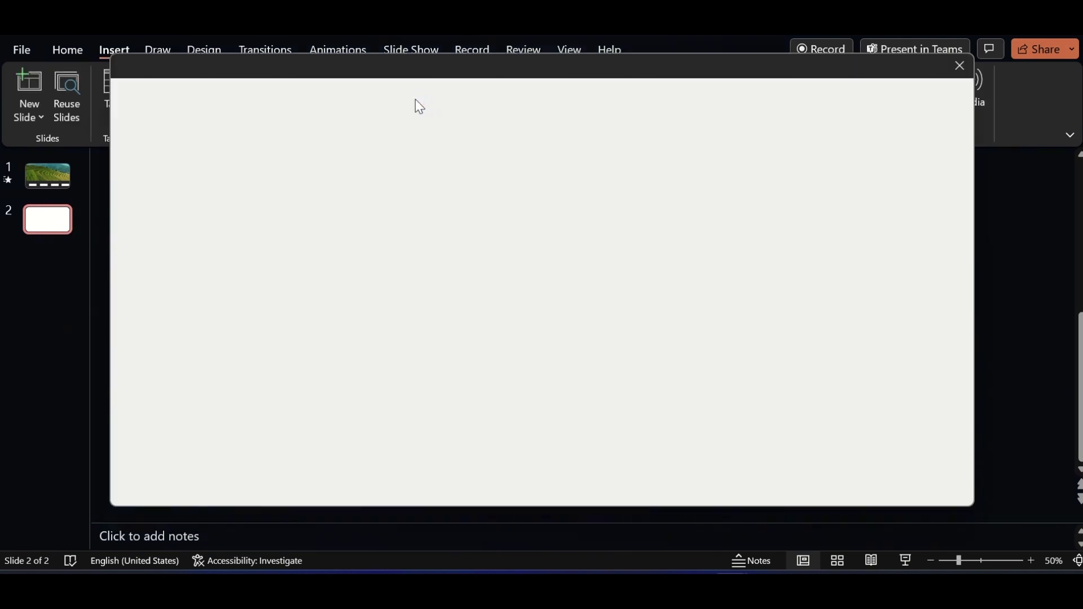
{"action": "left_click", "coordinate": [500, 158]}
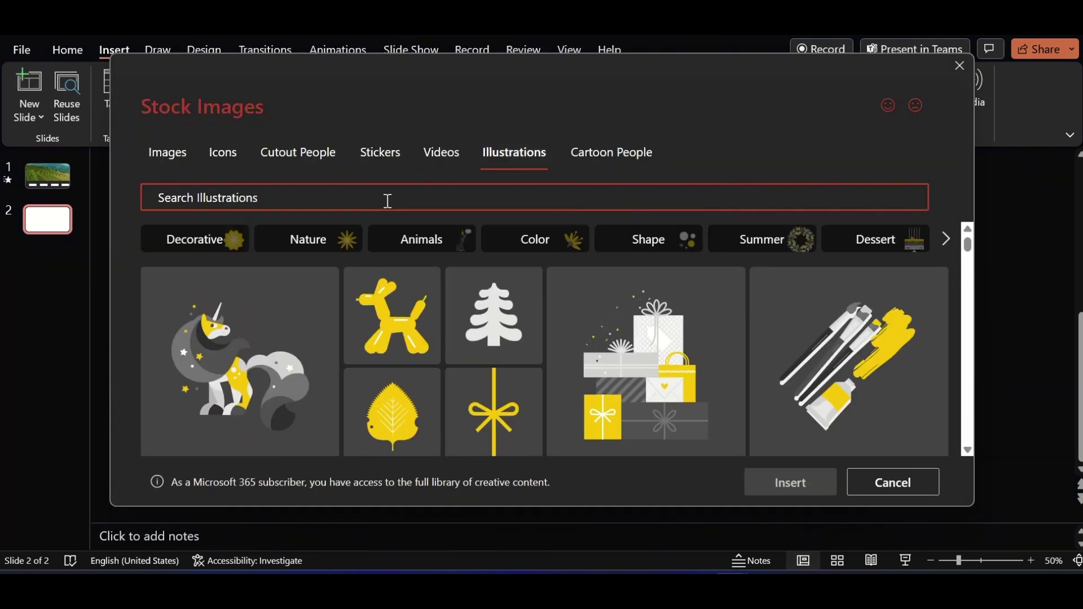
{"action": "type", "text": "cycle"}
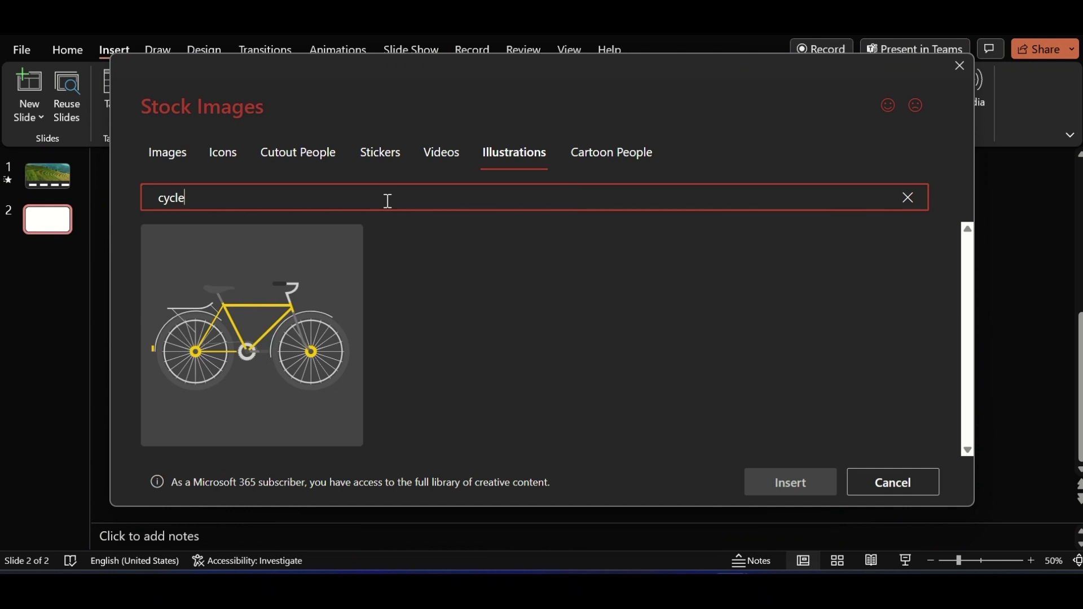
{"action": "left_click", "coordinate": [298, 352]}
Insert the bicycle illustration and ungroup it, converting it to shapes
{"action": "left_click", "coordinate": [770, 488]}
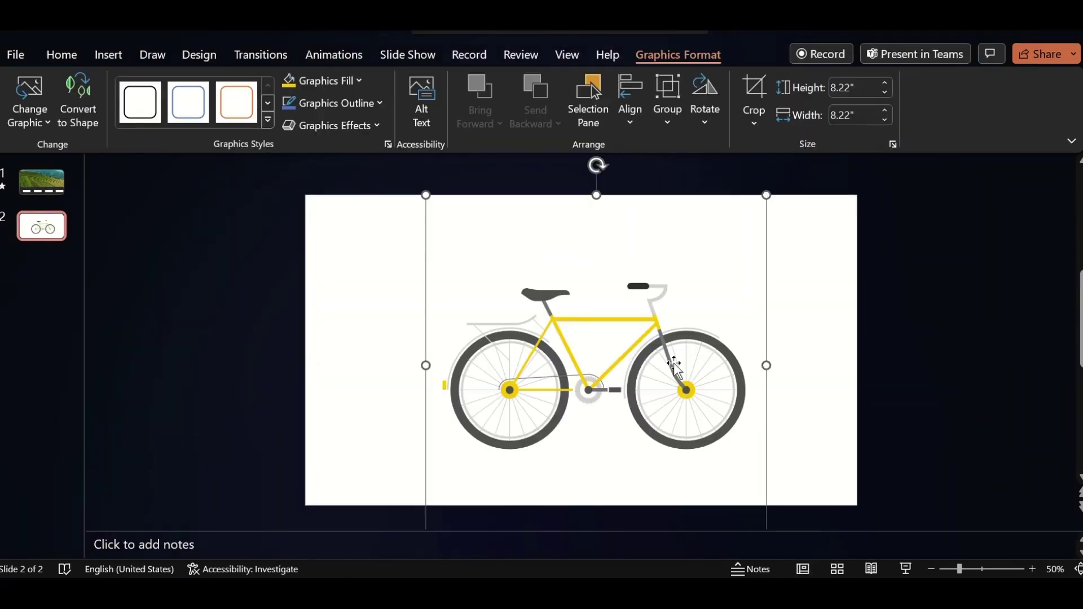
{"action": "right_click", "coordinate": [674, 364]}
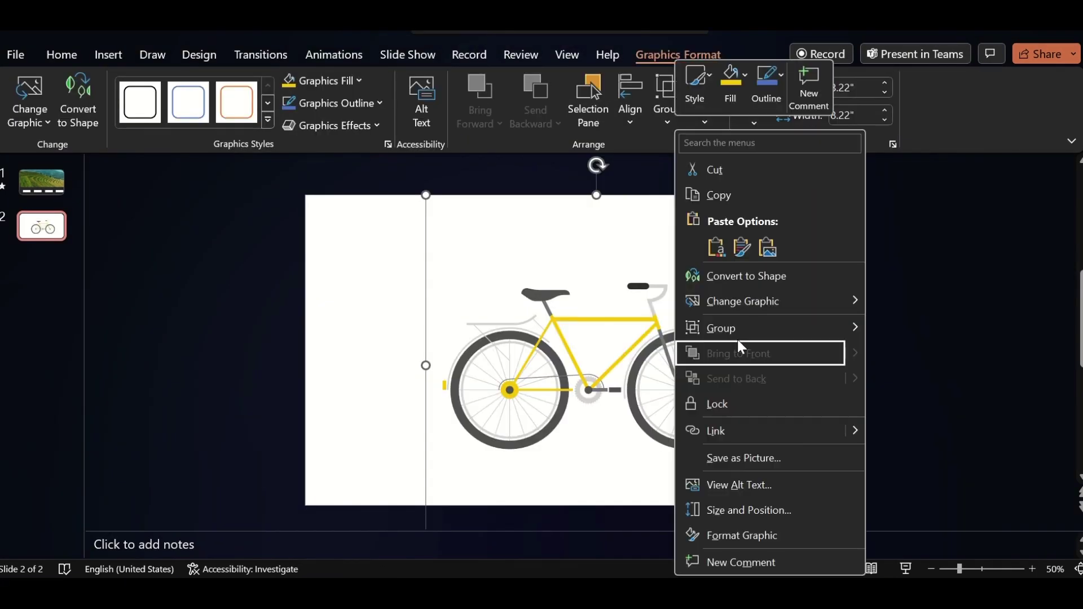
{"action": "mouse_move", "coordinate": [721, 328]}
{"action": "left_click", "coordinate": [908, 386]}
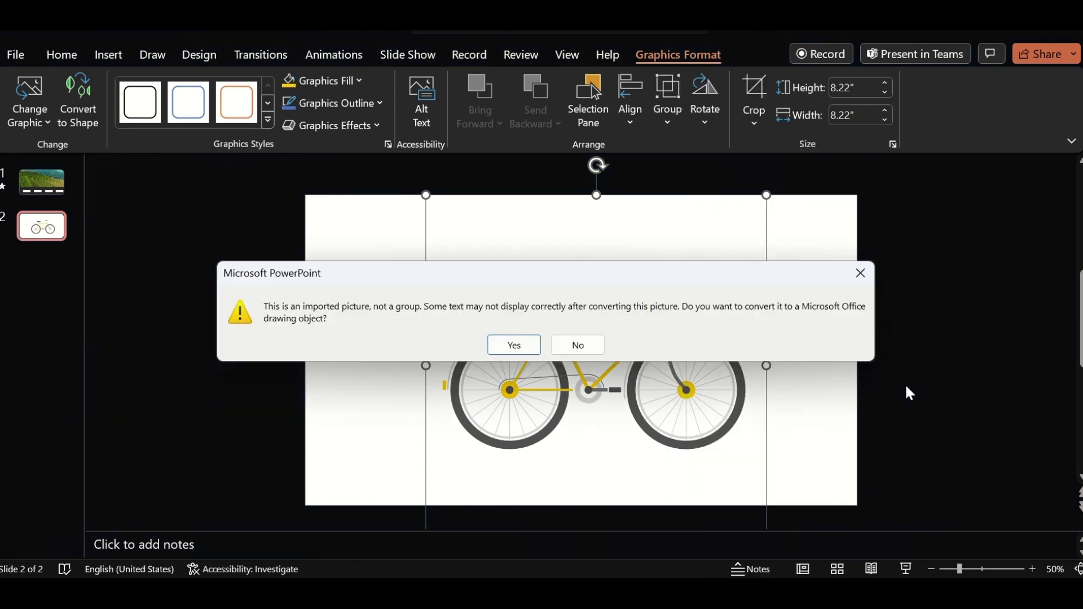
{"action": "left_click", "coordinate": [524, 348]}
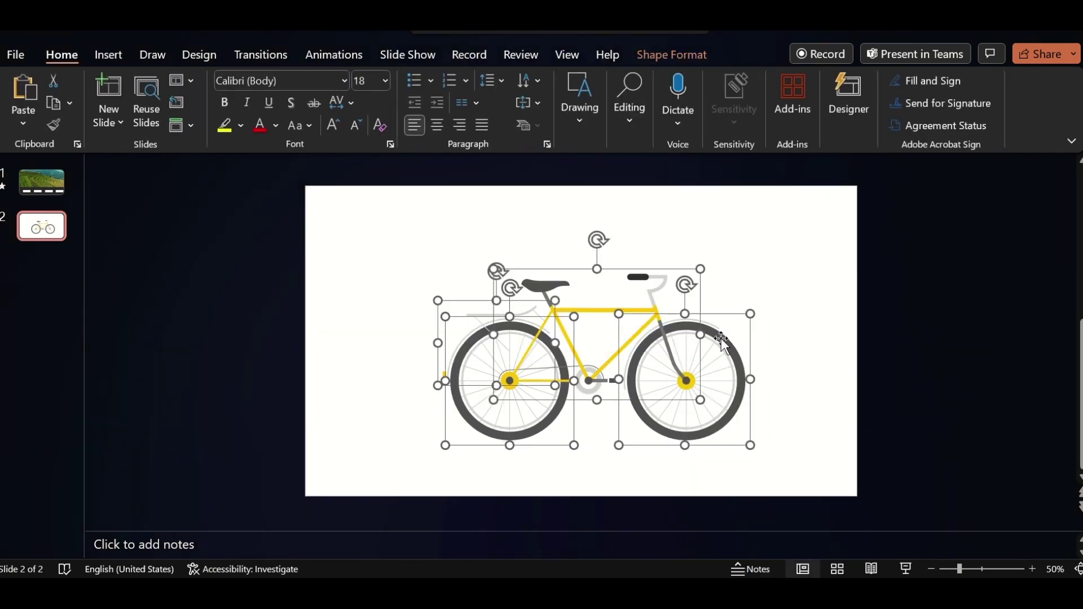
Ungroup the front wheel and regroup its rim and tyre
{"action": "left_click", "coordinate": [721, 340], "text": "shift"}
{"action": "left_click", "coordinate": [755, 322]}
{"action": "left_click", "coordinate": [733, 352]}
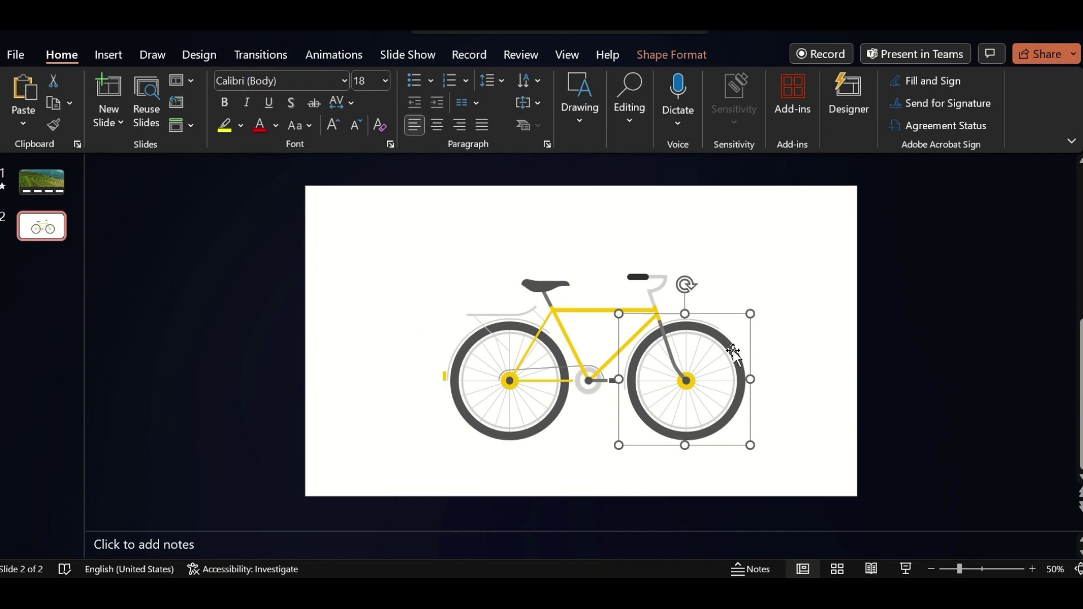
{"action": "right_click", "coordinate": [733, 350]}
{"action": "mouse_move", "coordinate": [829, 329]}
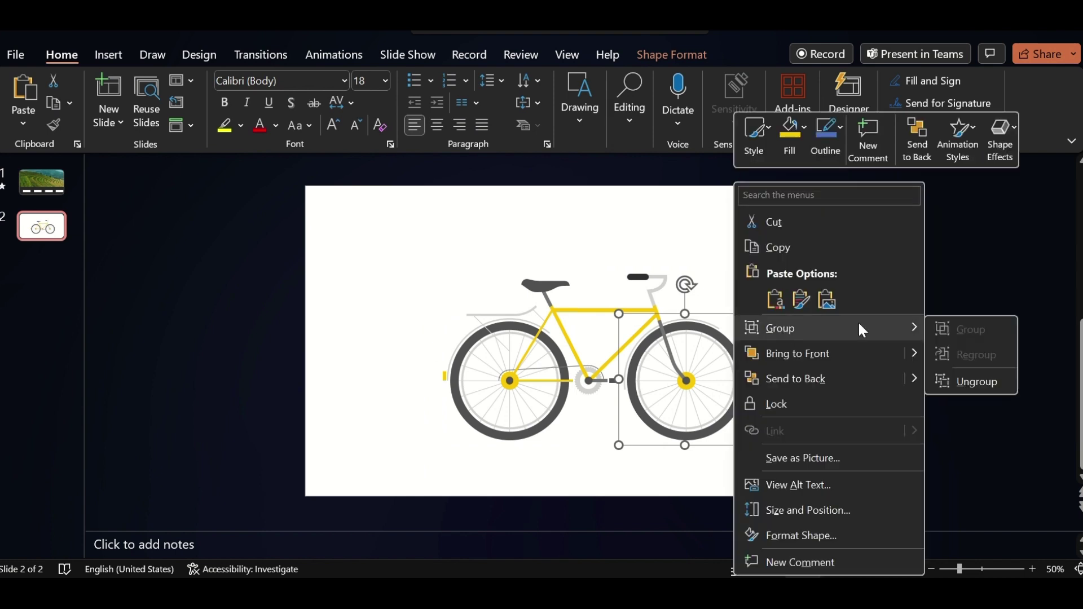
{"action": "left_click", "coordinate": [977, 381]}
{"action": "left_click", "coordinate": [794, 408]}
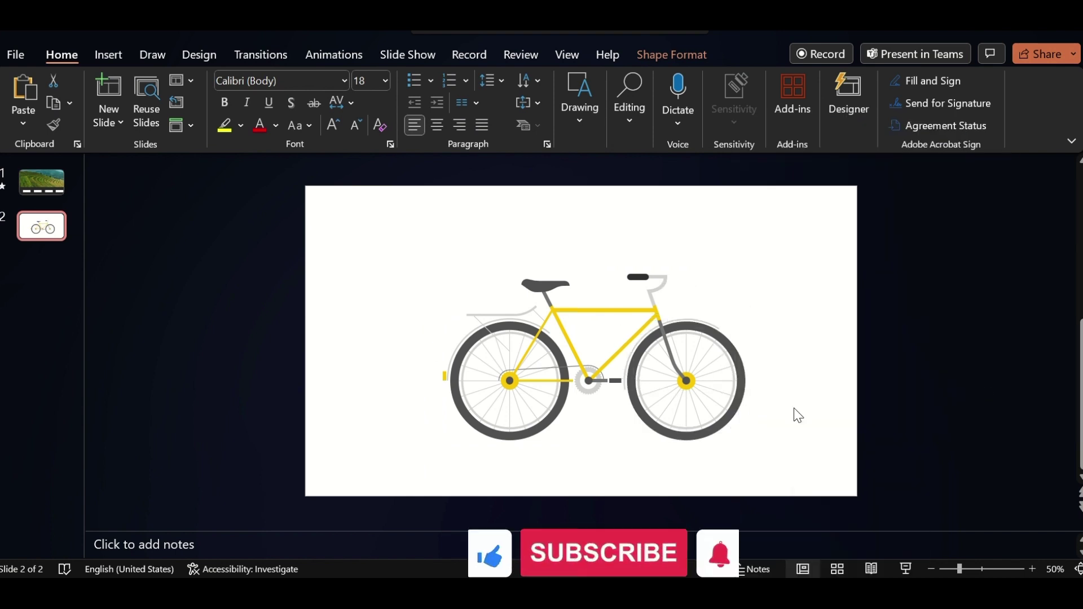
{"action": "left_click", "coordinate": [710, 404]}
{"action": "left_click", "coordinate": [742, 397], "text": "shift"}
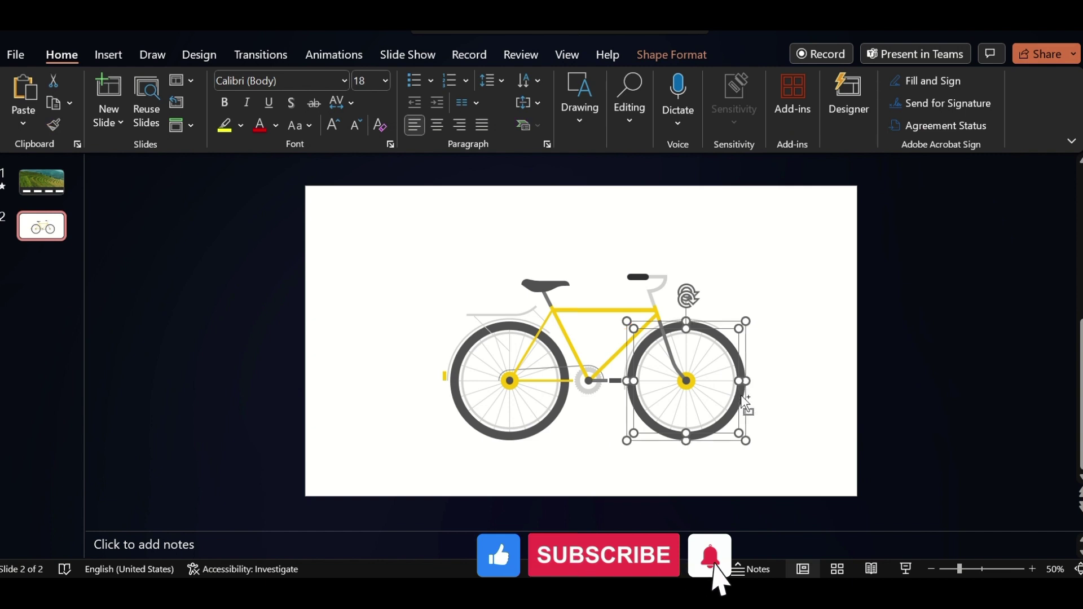
{"action": "key", "text": "ctrl+g"}
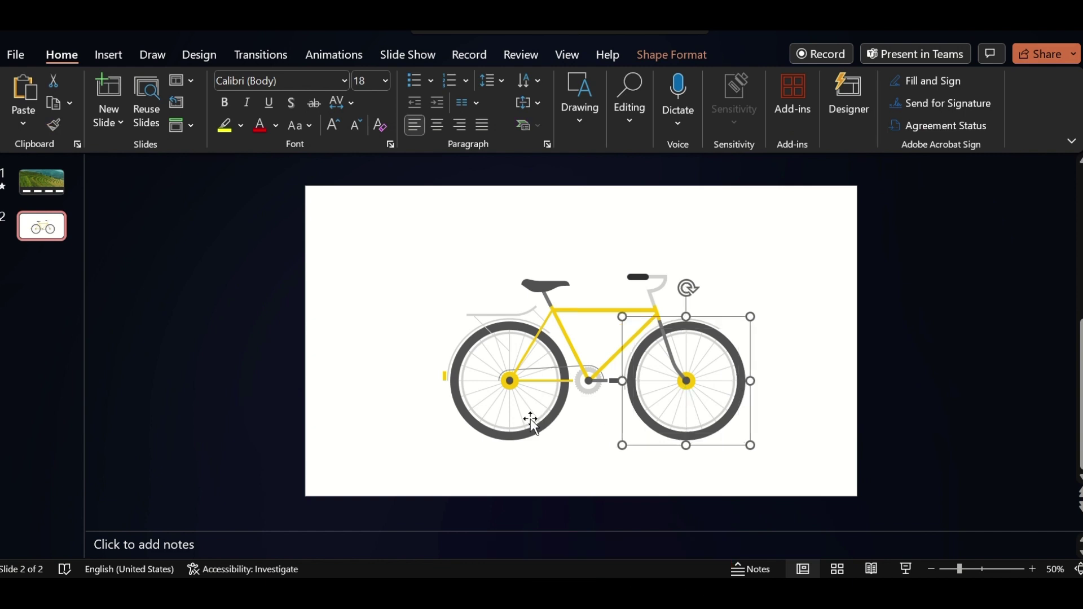
Ungroup the rear wheel and regroup its rim and tyre
{"action": "left_click", "coordinate": [531, 421]}
{"action": "right_click", "coordinate": [529, 419]}
{"action": "mouse_move", "coordinate": [577, 171]}
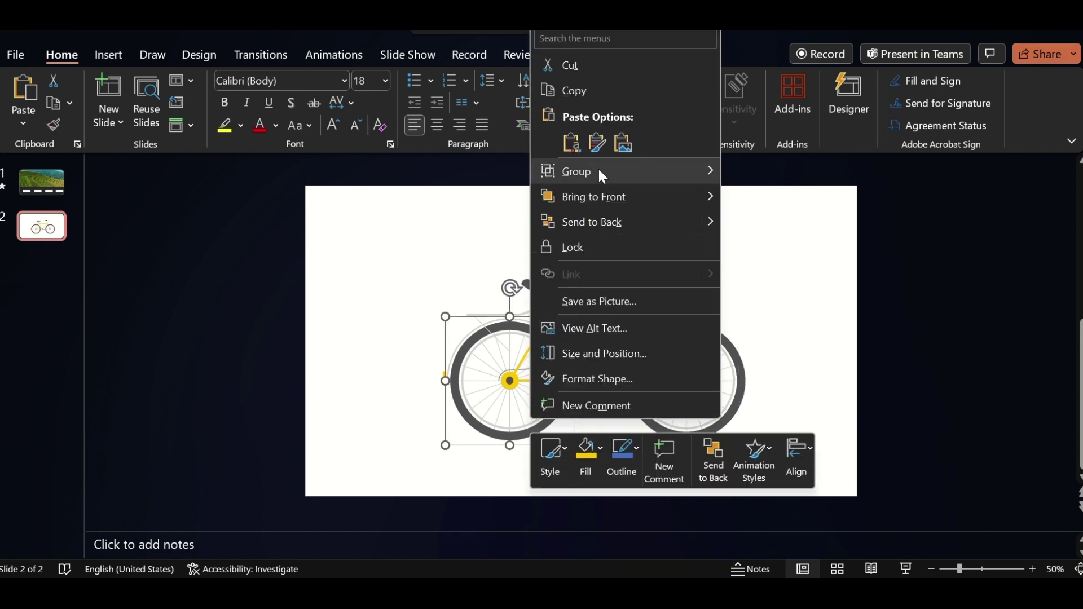
{"action": "left_click", "coordinate": [764, 226]}
{"action": "left_click", "coordinate": [417, 414]}
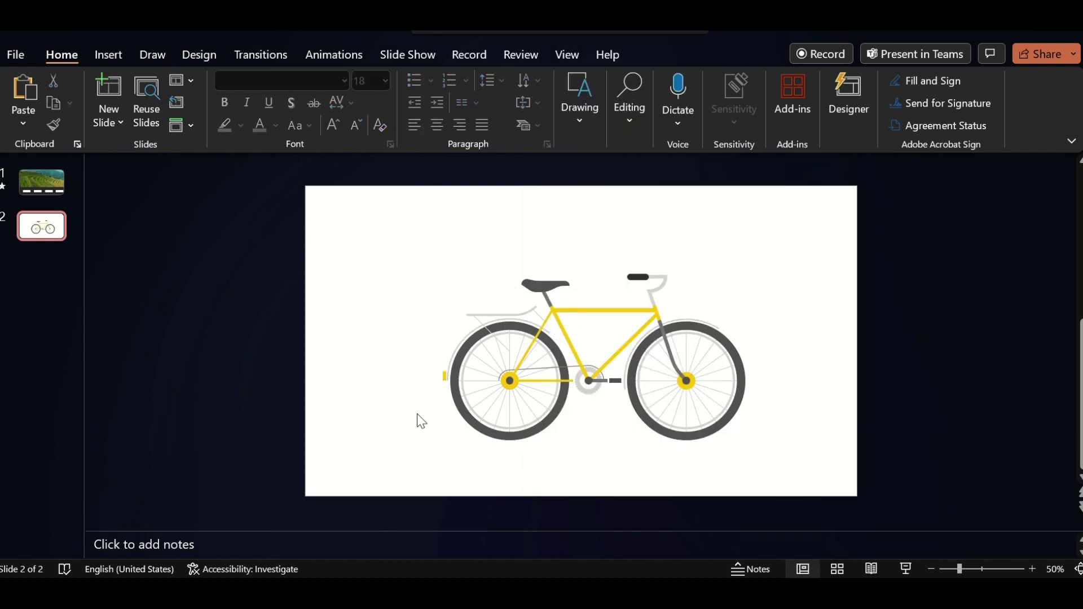
{"action": "left_click", "coordinate": [486, 412]}
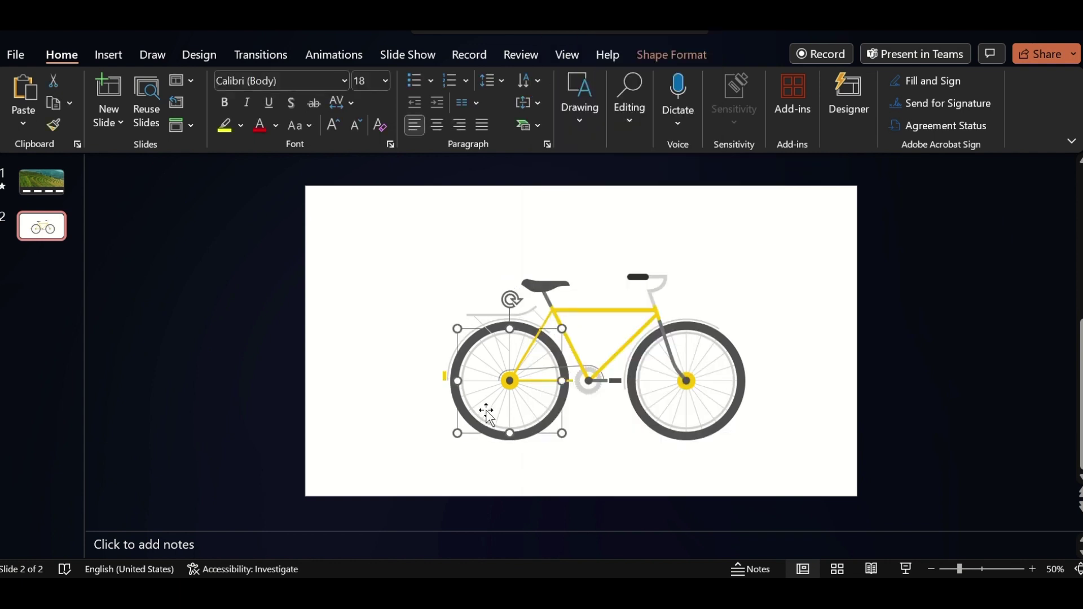
{"action": "left_click", "coordinate": [455, 396], "text": "shift"}
{"action": "key", "text": "ctrl+g"}
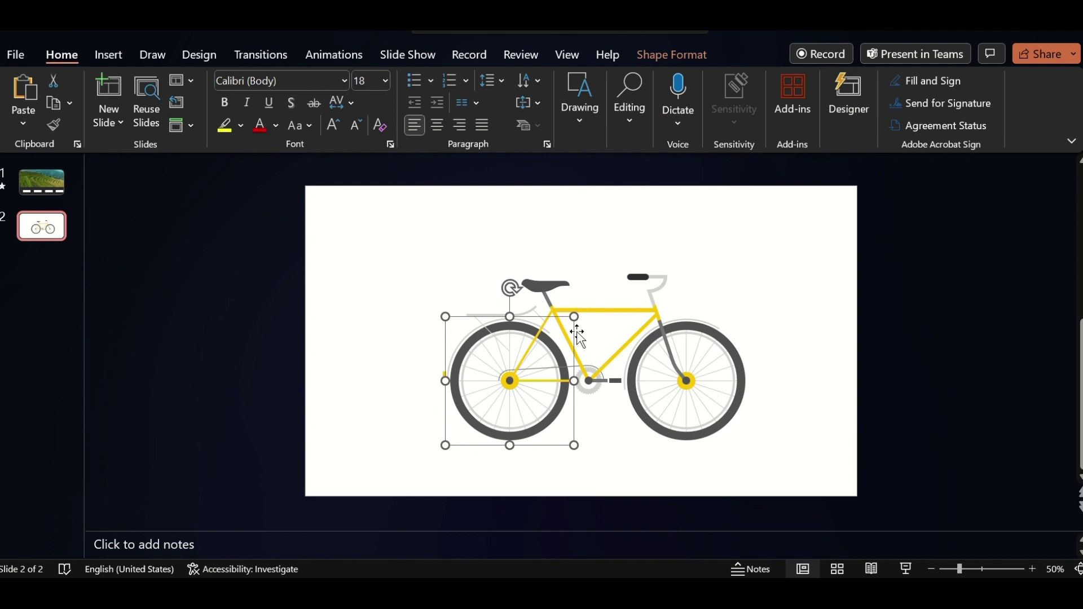
Ungroup the bicycle frame, then group all the bicycle parts into one
{"action": "left_click", "coordinate": [603, 314]}
{"action": "right_click", "coordinate": [602, 313]}
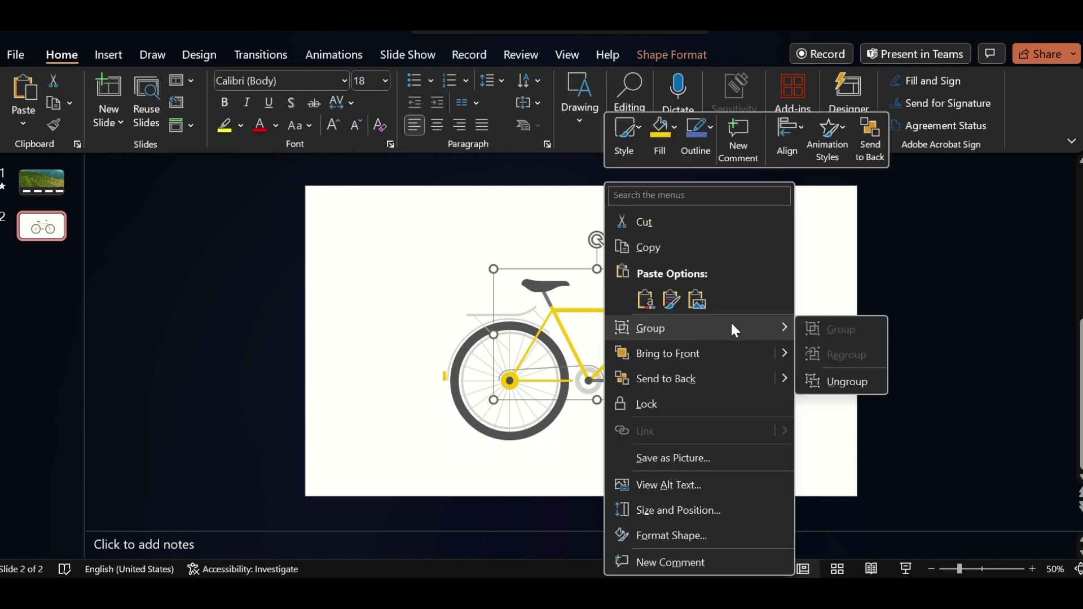
{"action": "left_click", "coordinate": [836, 383]}
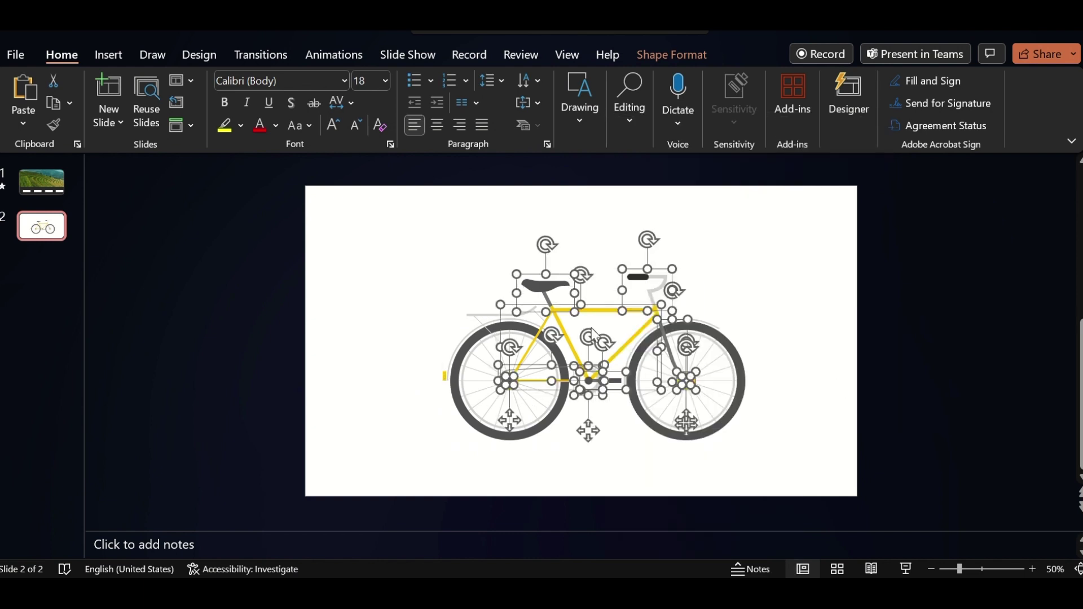
{"action": "left_click_drag", "start_coordinate": [618, 380], "coordinate": [622, 387]}
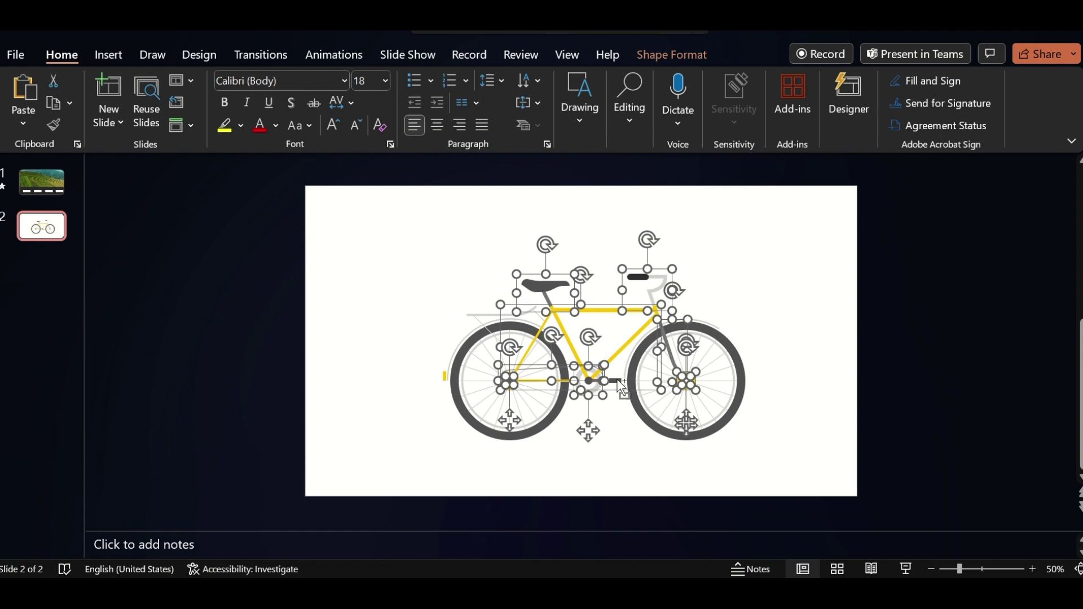
{"action": "key", "text": "ctrl+g"}
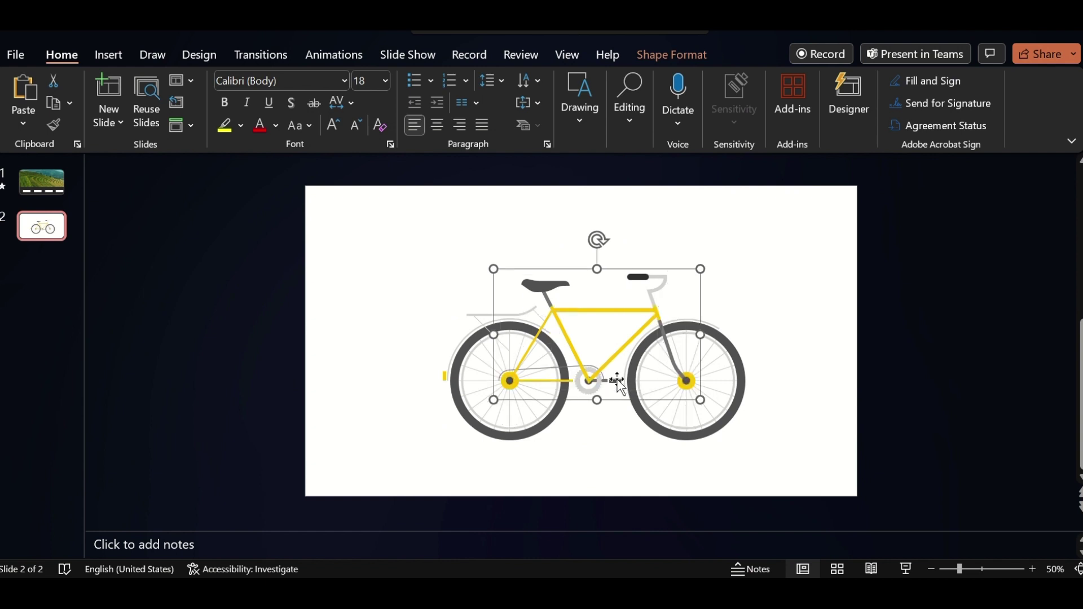
Flip the pedal crank horizontally, move it left onto the chainring, and remove its fill
{"action": "left_click", "coordinate": [618, 383]}
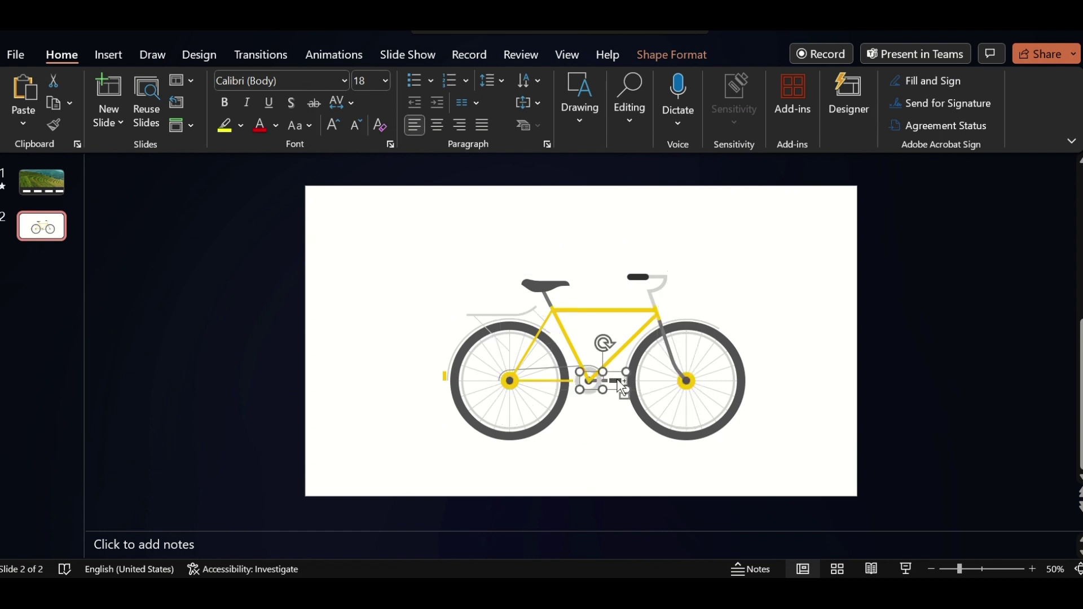
{"action": "left_click_drag", "start_coordinate": [621, 386], "coordinate": [629, 393]}
{"action": "left_click", "coordinate": [677, 55]}
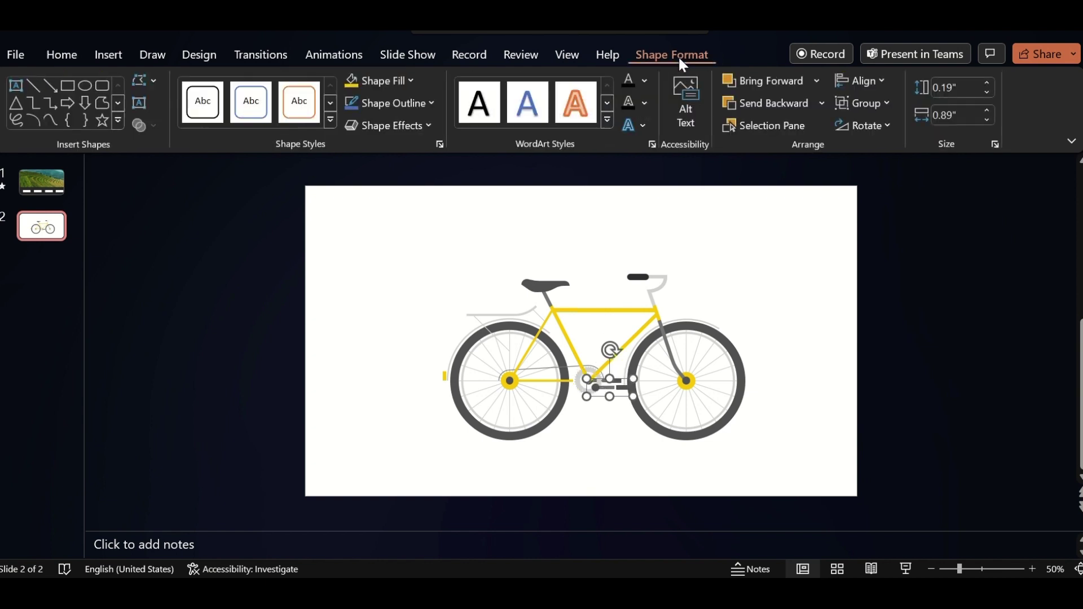
{"action": "left_click", "coordinate": [857, 128]}
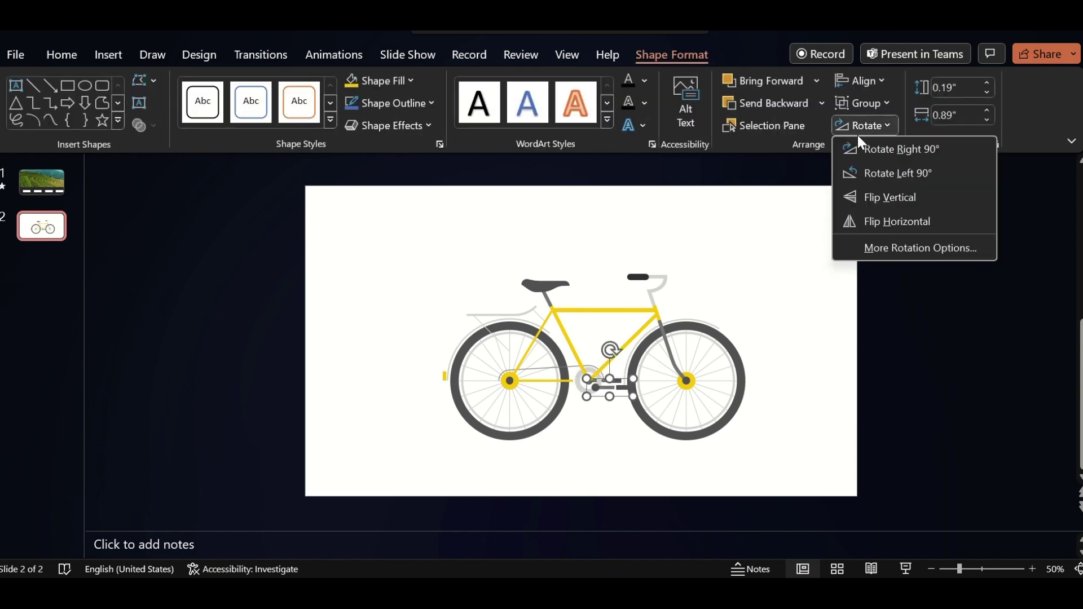
{"action": "left_click", "coordinate": [873, 221]}
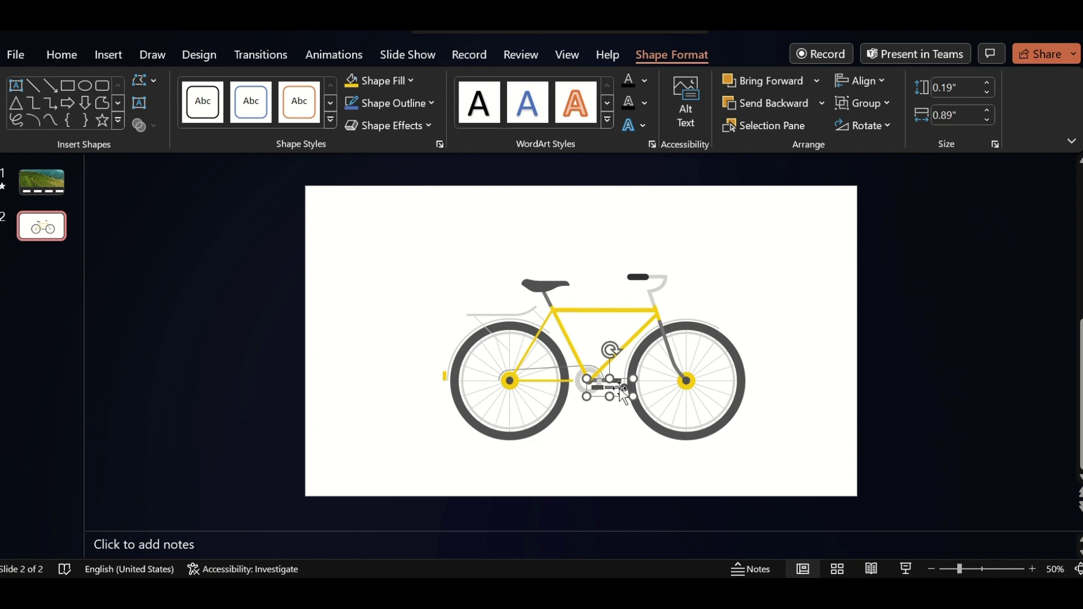
{"action": "left_click_drag", "start_coordinate": [622, 387], "coordinate": [587, 383]}
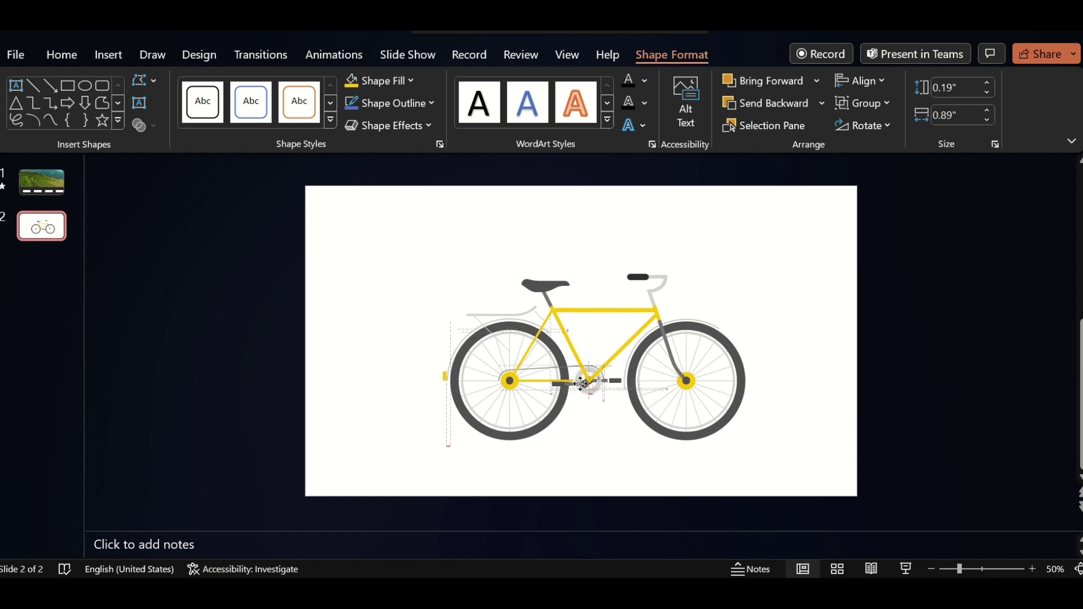
{"action": "left_click", "coordinate": [364, 81]}
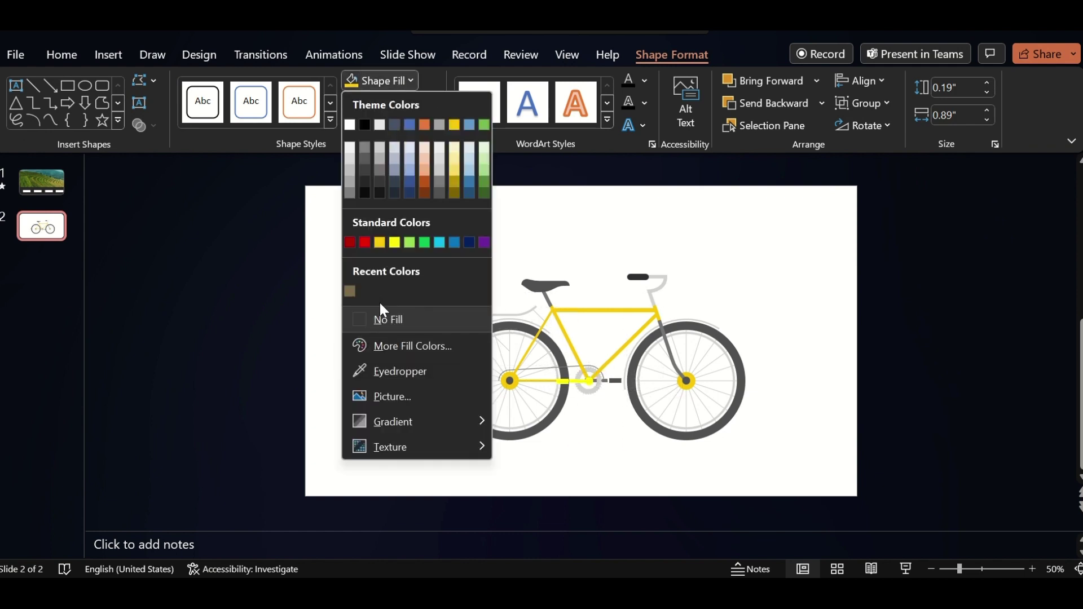
{"action": "left_click", "coordinate": [379, 321]}
Fill the bicycle saddle with yellow-gold
{"action": "left_click", "coordinate": [613, 386], "text": "shift"}
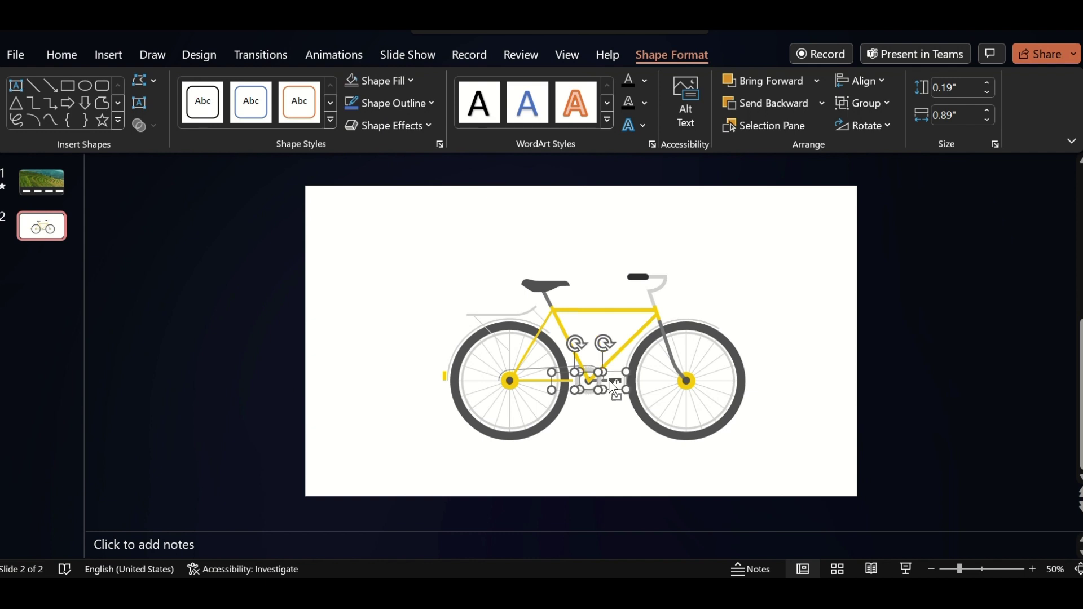
{"action": "left_click", "coordinate": [614, 385]}
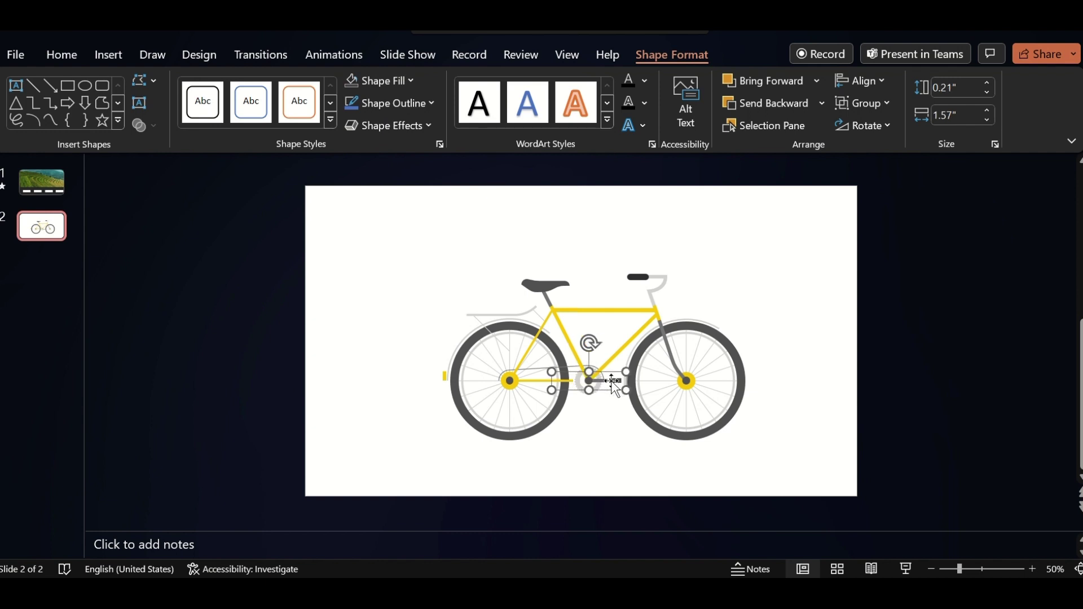
{"action": "left_click", "coordinate": [541, 290]}
{"action": "left_click", "coordinate": [541, 290]}
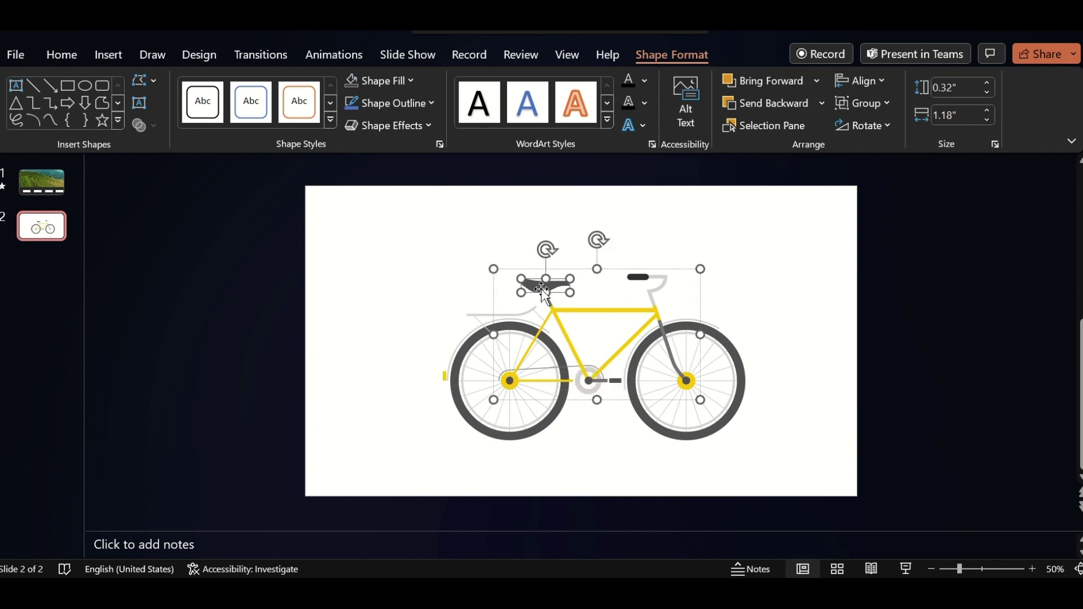
{"action": "left_click", "coordinate": [402, 81]}
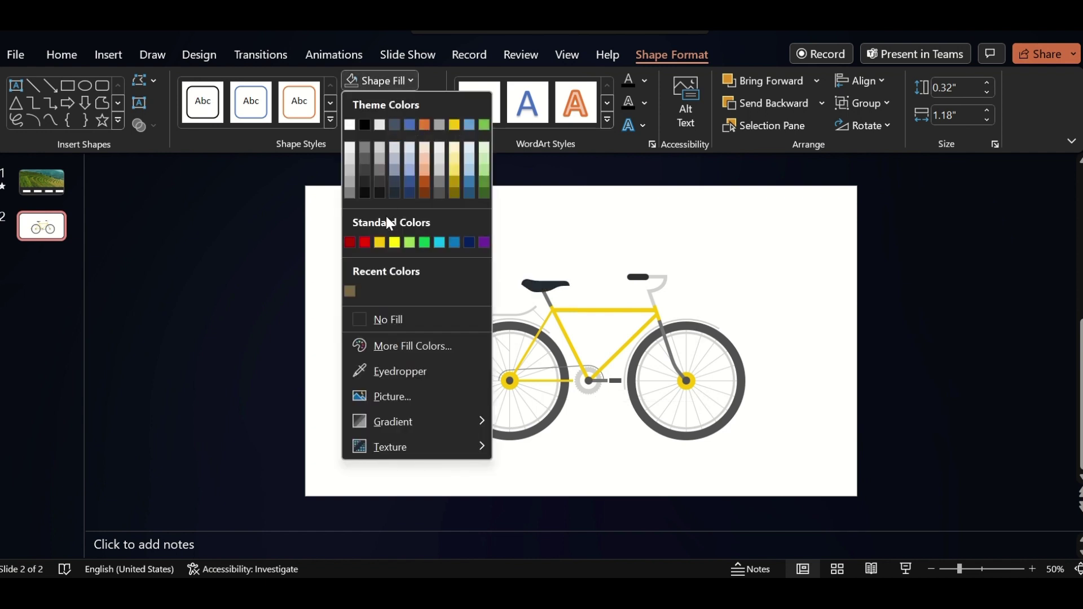
{"action": "left_click", "coordinate": [379, 243]}
Group all bicycle parts except the two wheels and the chainring
{"action": "key", "text": "ctrl+a"}
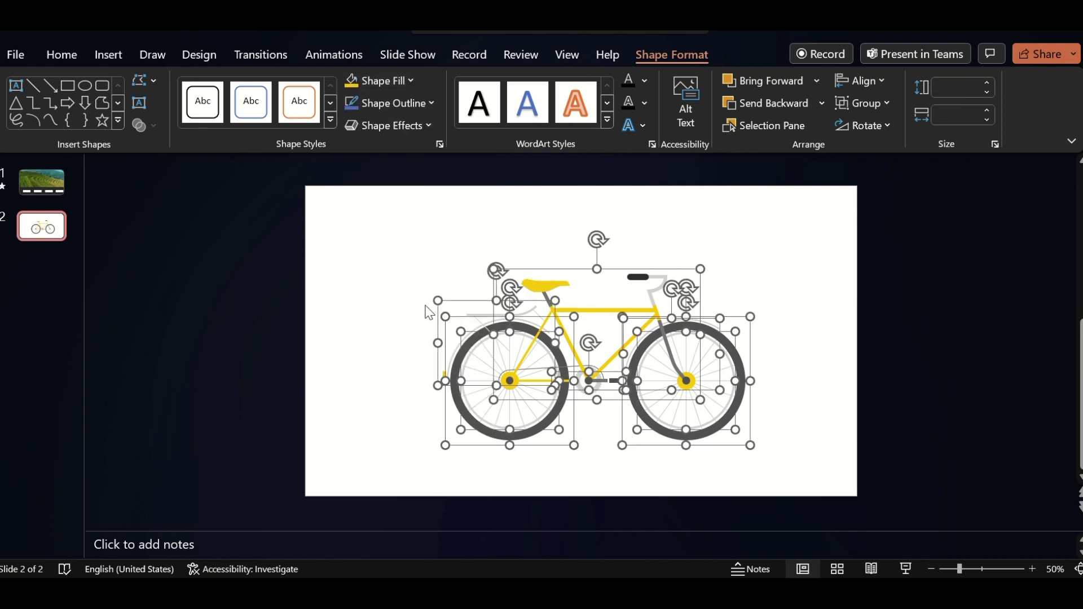
{"action": "left_click", "coordinate": [454, 408], "text": "shift"}
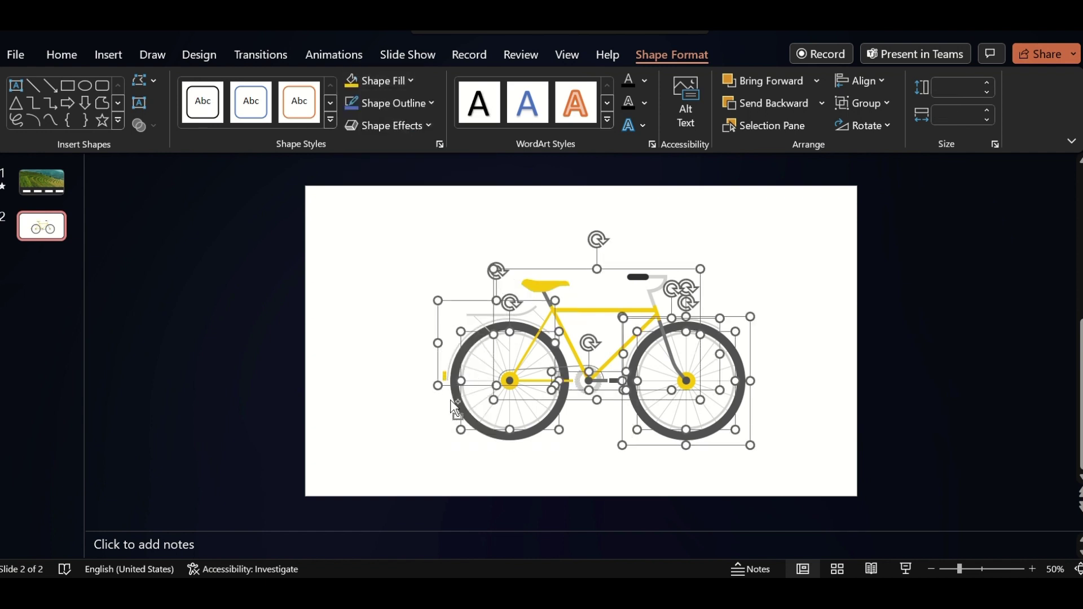
{"action": "left_click", "coordinate": [744, 404], "text": "shift"}
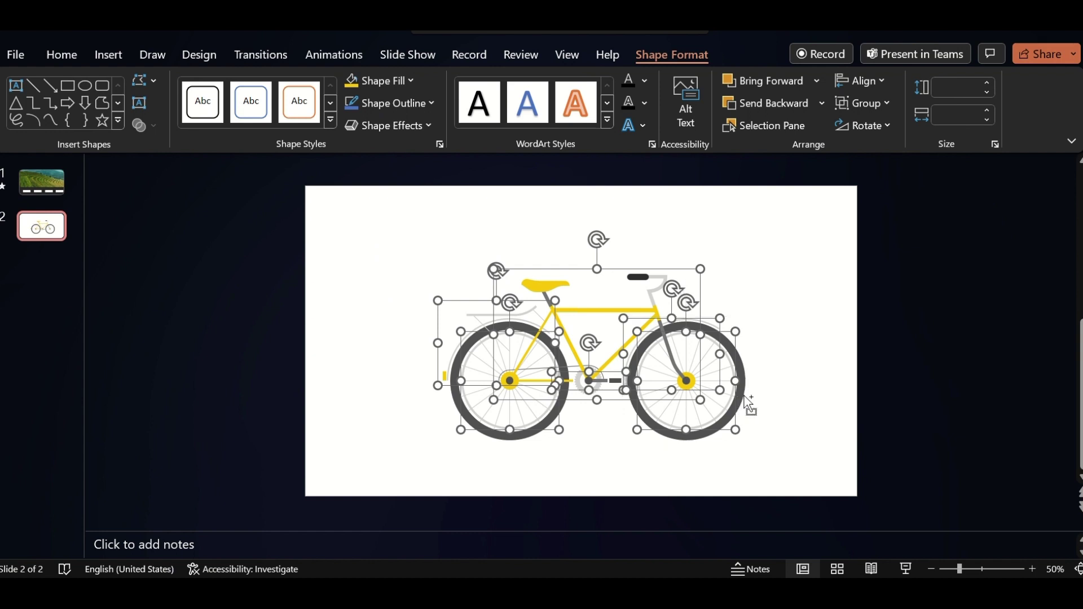
{"action": "left_click", "coordinate": [606, 378], "text": "shift"}
{"action": "key", "text": "ctrl+g"}
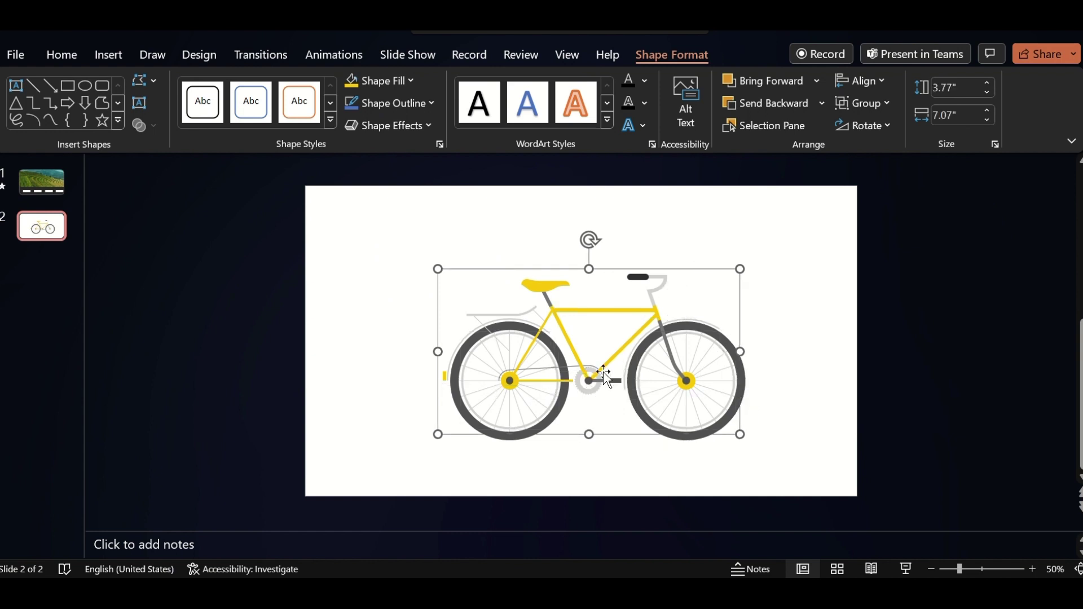
Lift the frame group and set it back on the wheels, then select a wheel and the crank
{"action": "left_click_drag", "start_coordinate": [605, 310], "coordinate": [601, 254]}
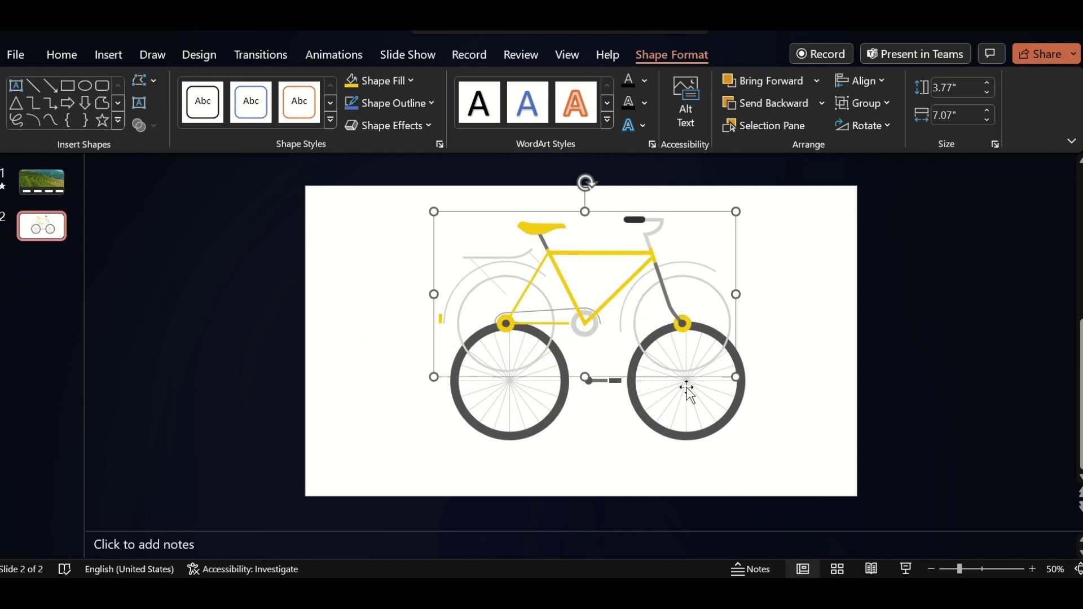
{"action": "left_click_drag", "start_coordinate": [546, 412], "coordinate": [545, 412]}
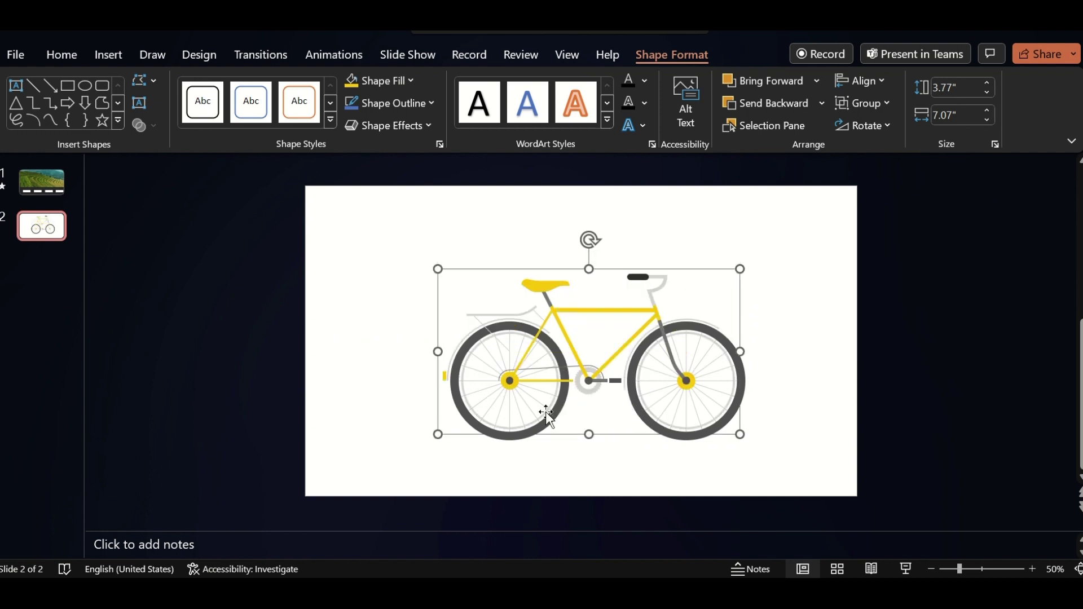
{"action": "left_click", "coordinate": [779, 401]}
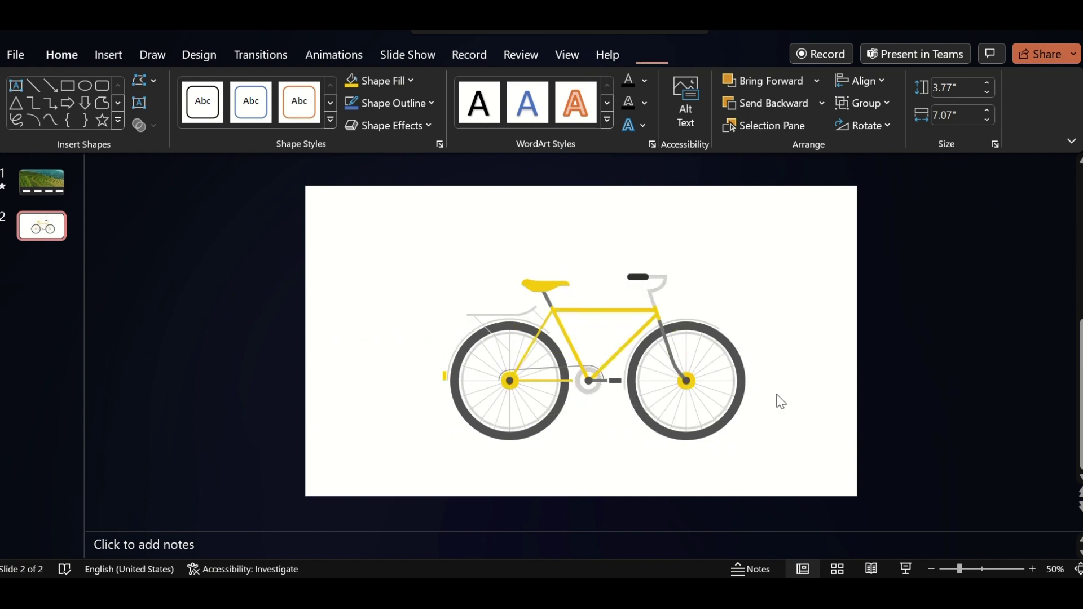
{"action": "left_click", "coordinate": [736, 383]}
{"action": "left_click", "coordinate": [610, 384], "text": "ctrl"}
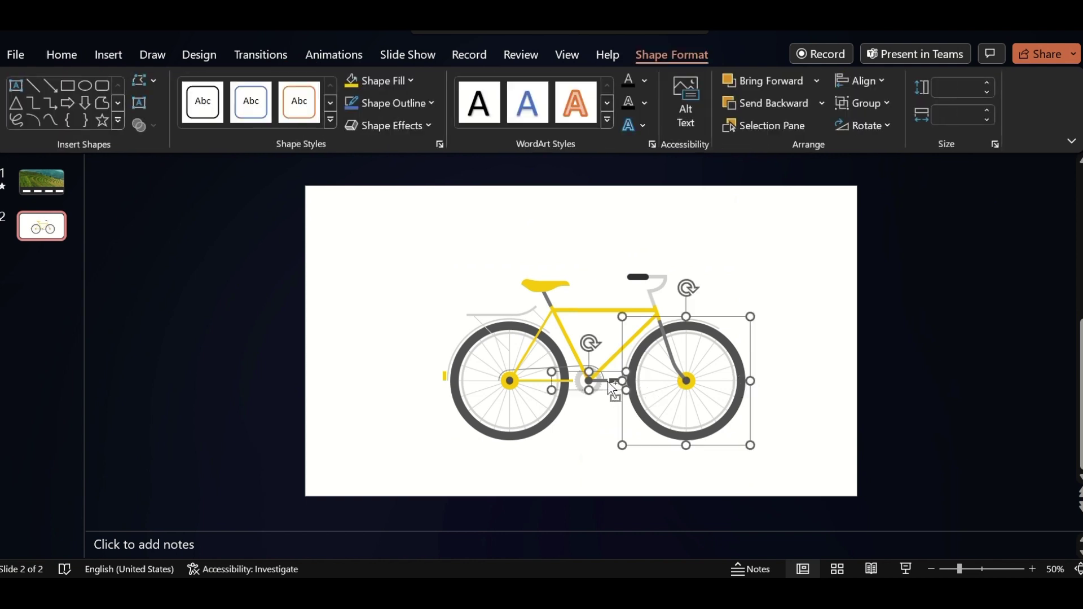
Apply a Spin animation to both wheels and the pedal crank
{"action": "left_click", "coordinate": [471, 422], "text": "ctrl"}
{"action": "left_click", "coordinate": [332, 55]}
{"action": "left_click", "coordinate": [561, 127]}
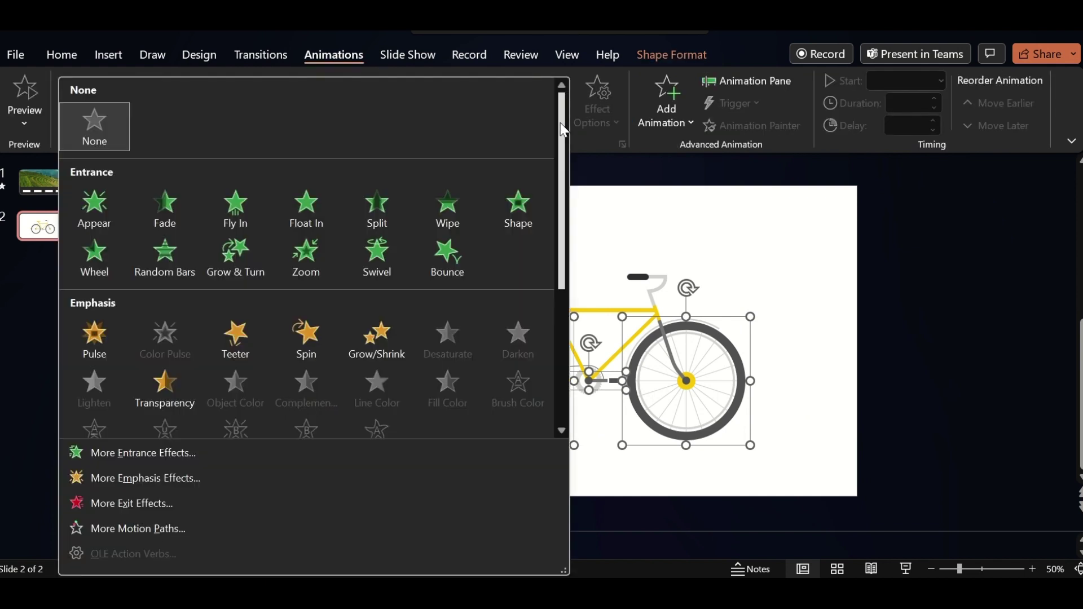
{"action": "left_click", "coordinate": [311, 334]}
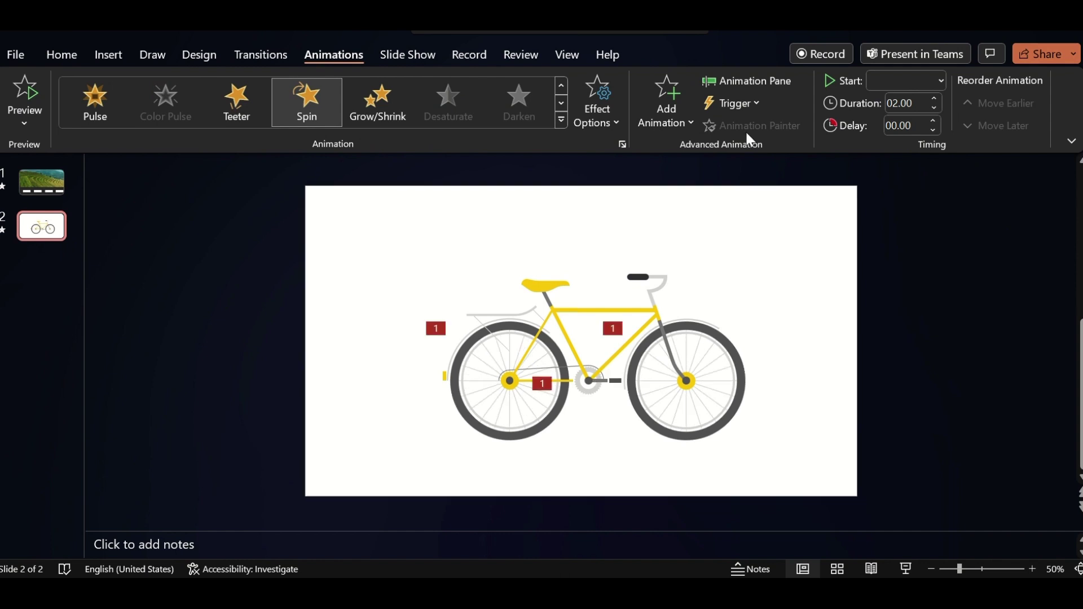
Set the spins to start With Previous, last 5 seconds, and repeat until slide end
{"action": "left_click", "coordinate": [756, 80]}
{"action": "left_click", "coordinate": [1071, 272]}
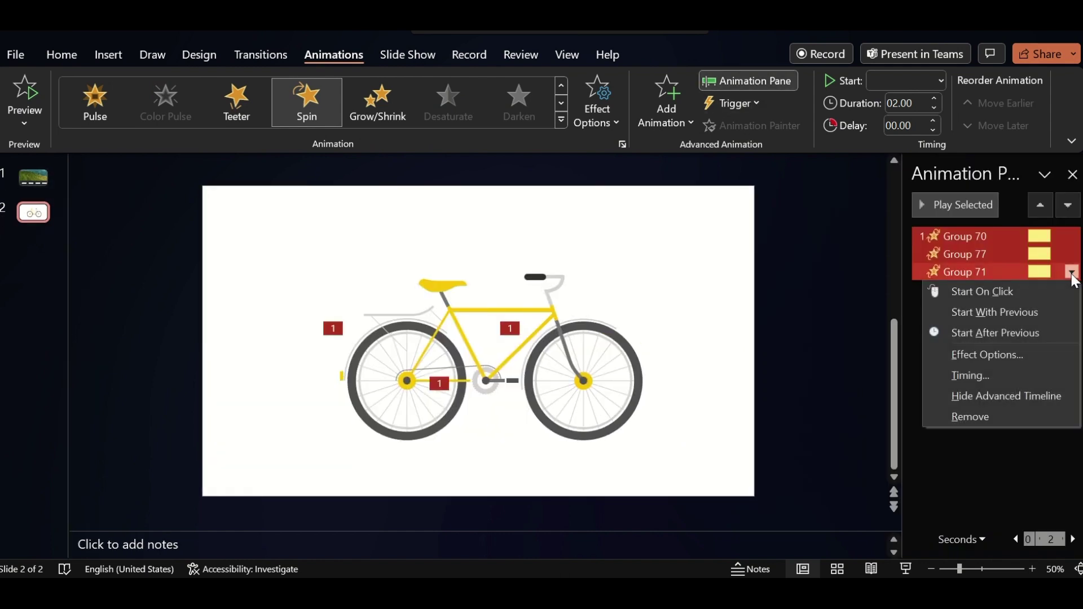
{"action": "left_click", "coordinate": [991, 375]}
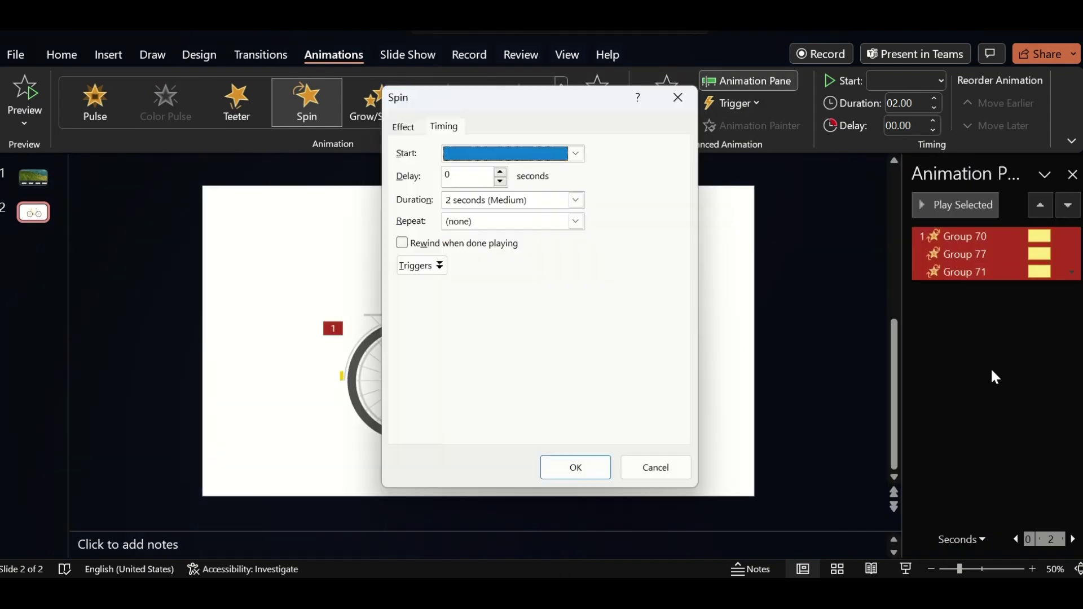
{"action": "left_click", "coordinate": [575, 155]}
{"action": "left_click", "coordinate": [534, 191]}
{"action": "left_click", "coordinate": [575, 201]}
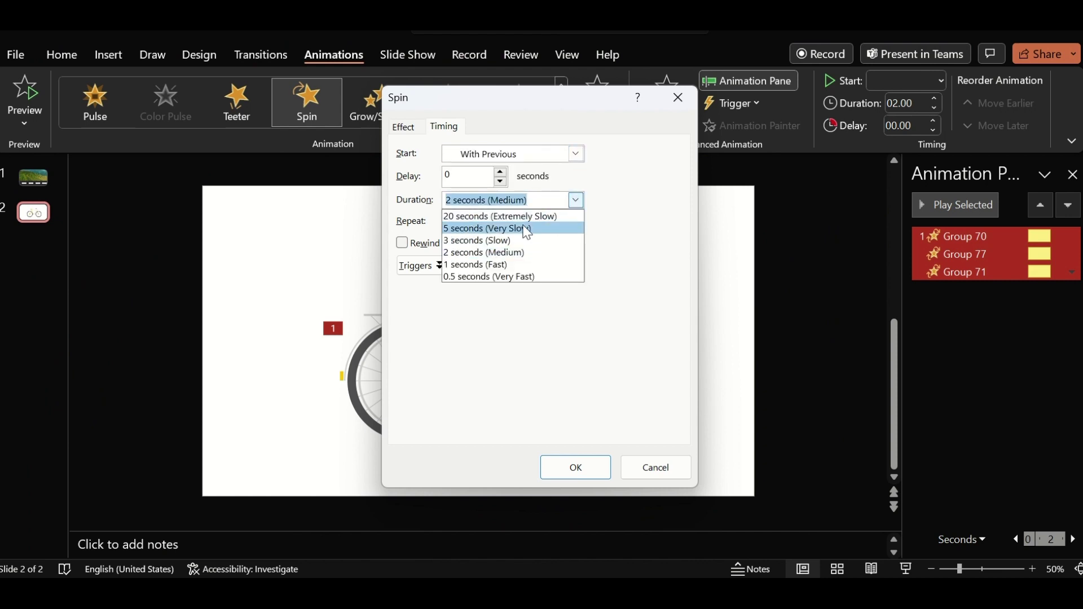
{"action": "left_click", "coordinate": [527, 227]}
{"action": "left_click", "coordinate": [575, 222]}
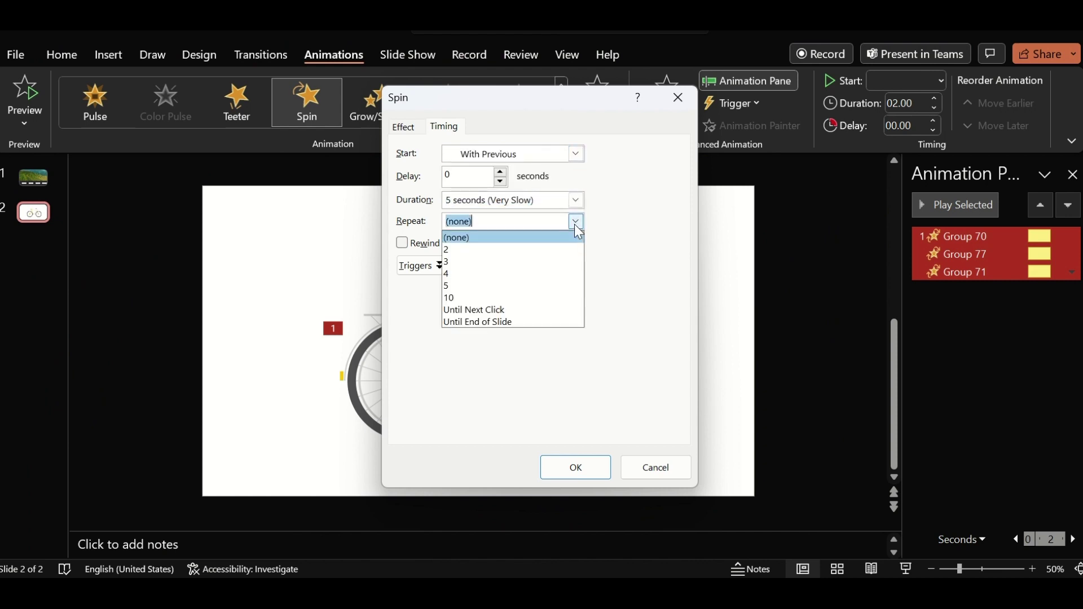
{"action": "left_click", "coordinate": [523, 322]}
{"action": "left_click", "coordinate": [576, 468]}
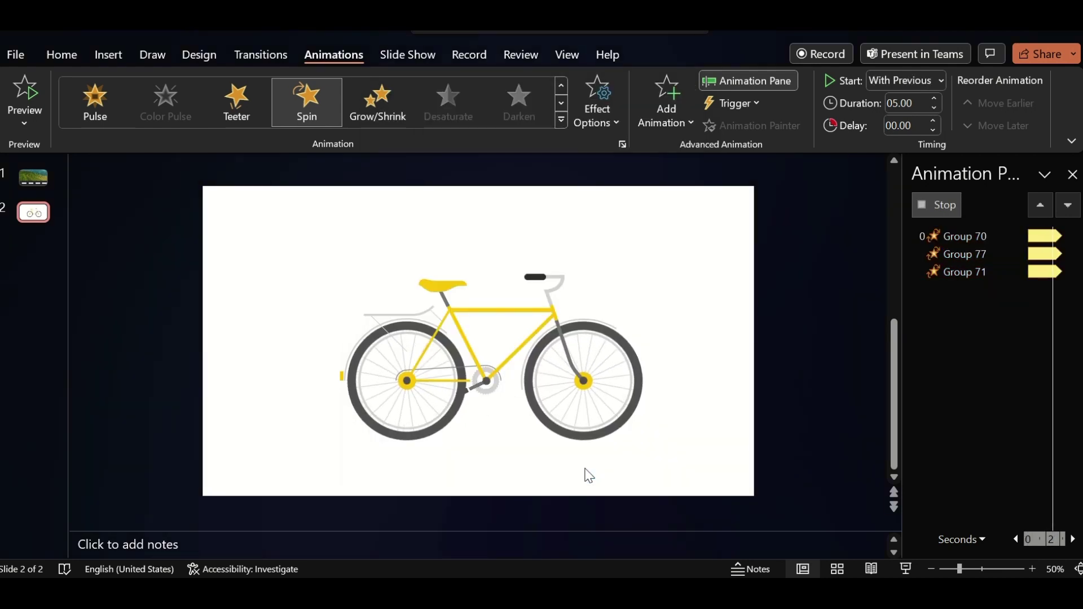
Paste the bicycle onto slide one above the landscape and road stripes
{"action": "left_click", "coordinate": [1072, 174]}
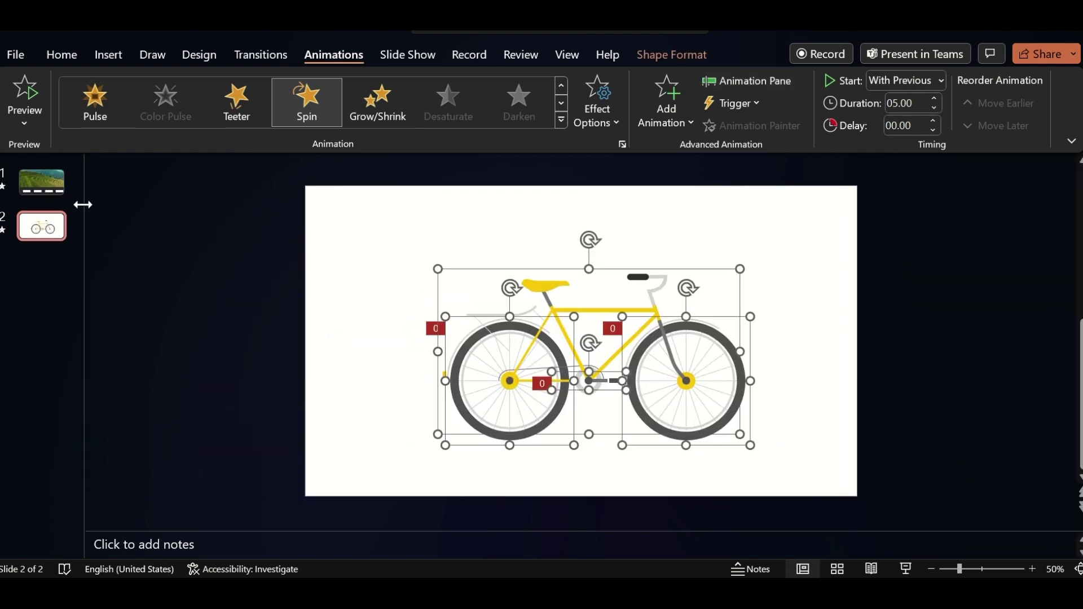
{"action": "left_click", "coordinate": [44, 193]}
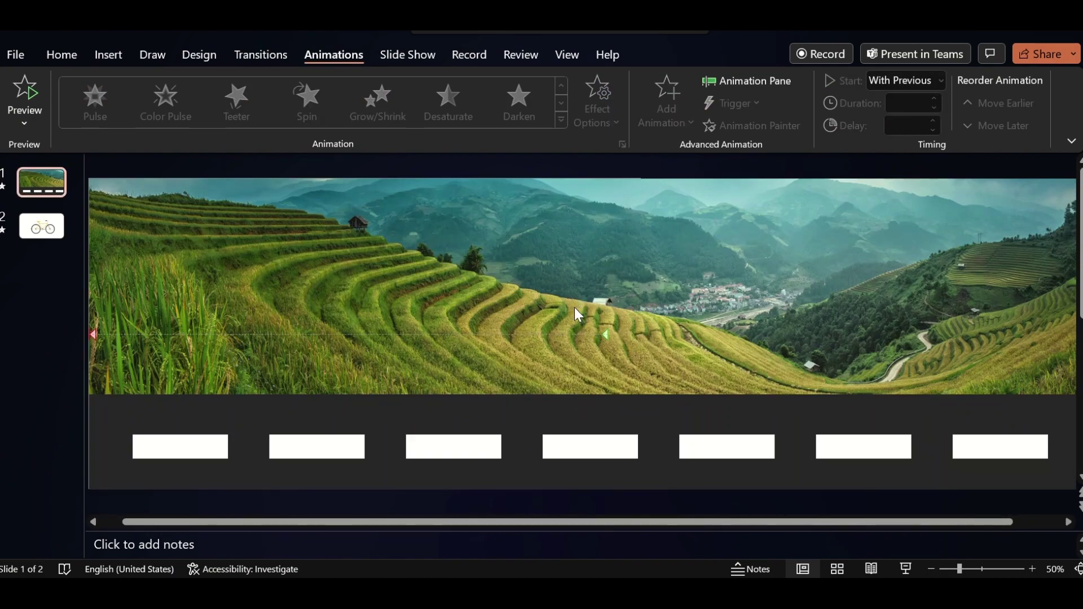
{"action": "key", "text": "ctrl+v"}
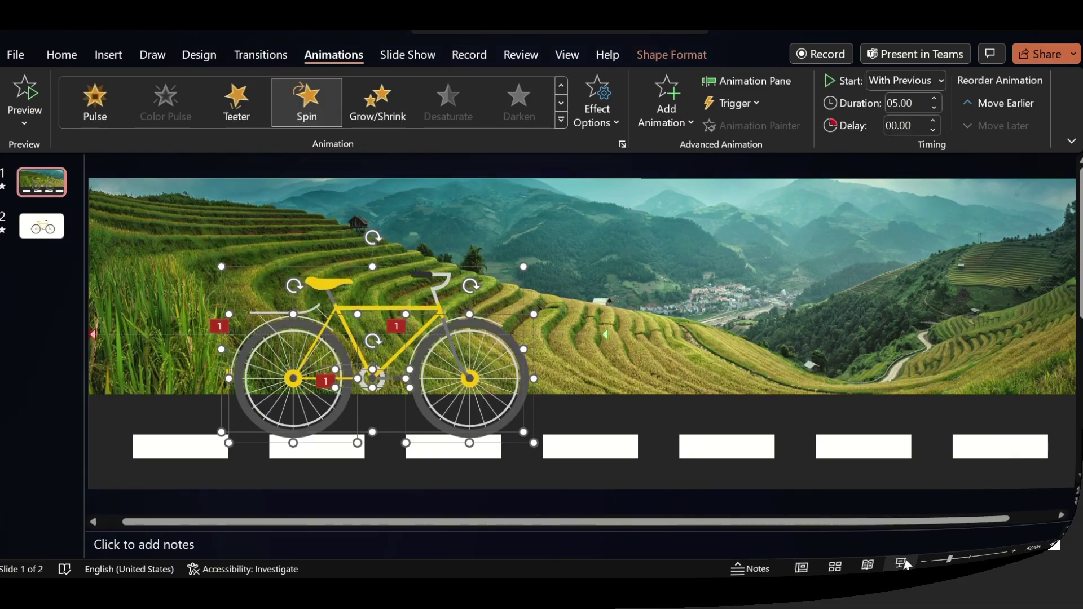